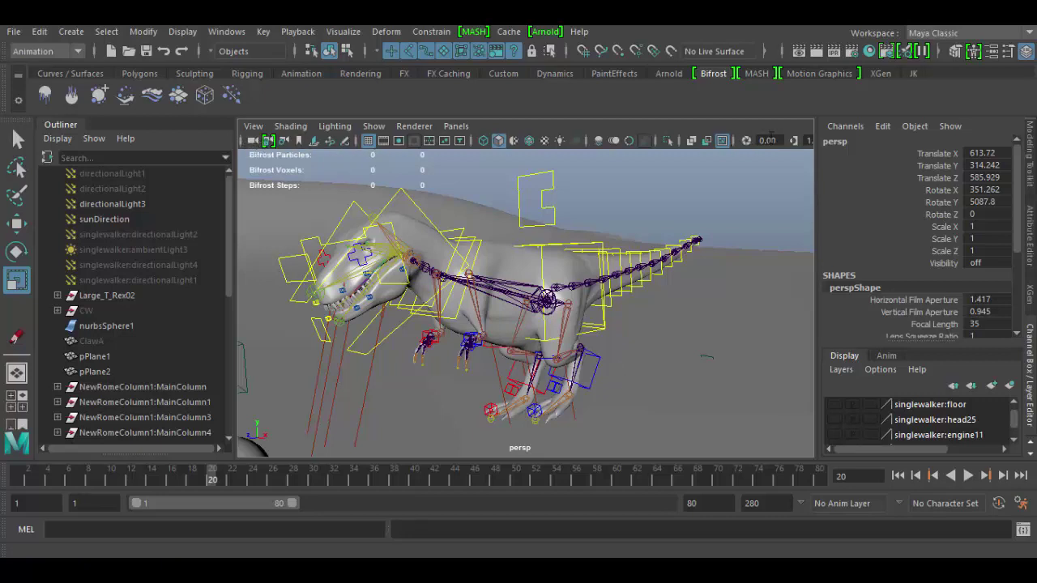
- Switch the viewport renderer to Legacy Default, then Legacy High Quality, then back to Viewport 2.0
click(415, 126)
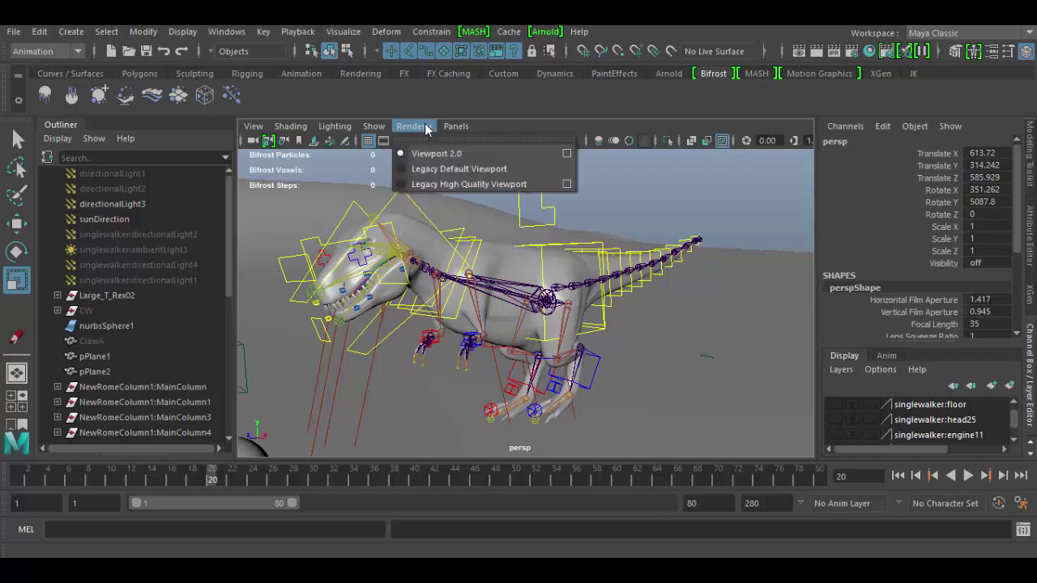
mouse_move(451, 126)
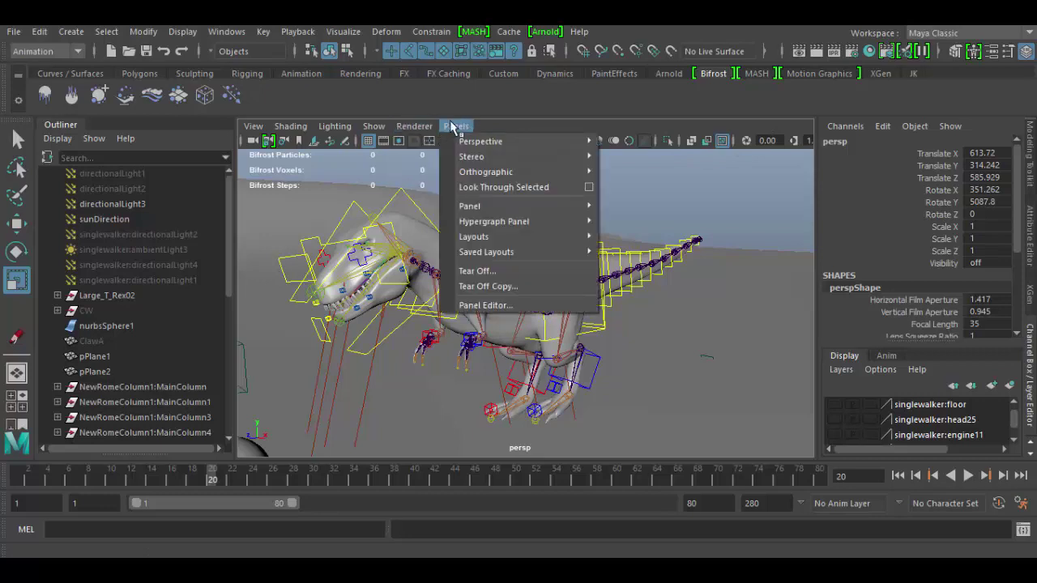
mouse_move(405, 128)
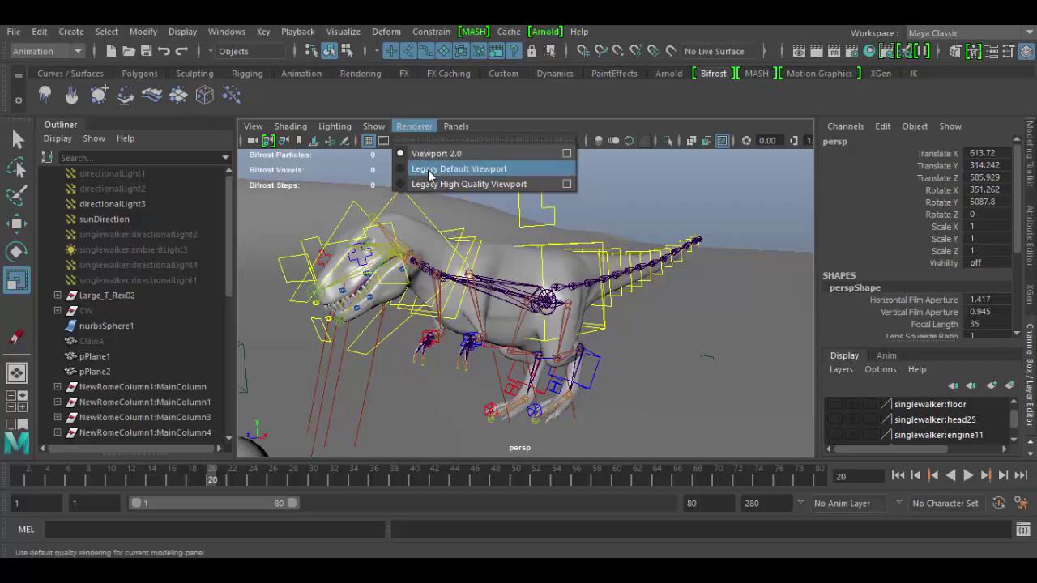
click(429, 170)
click(414, 127)
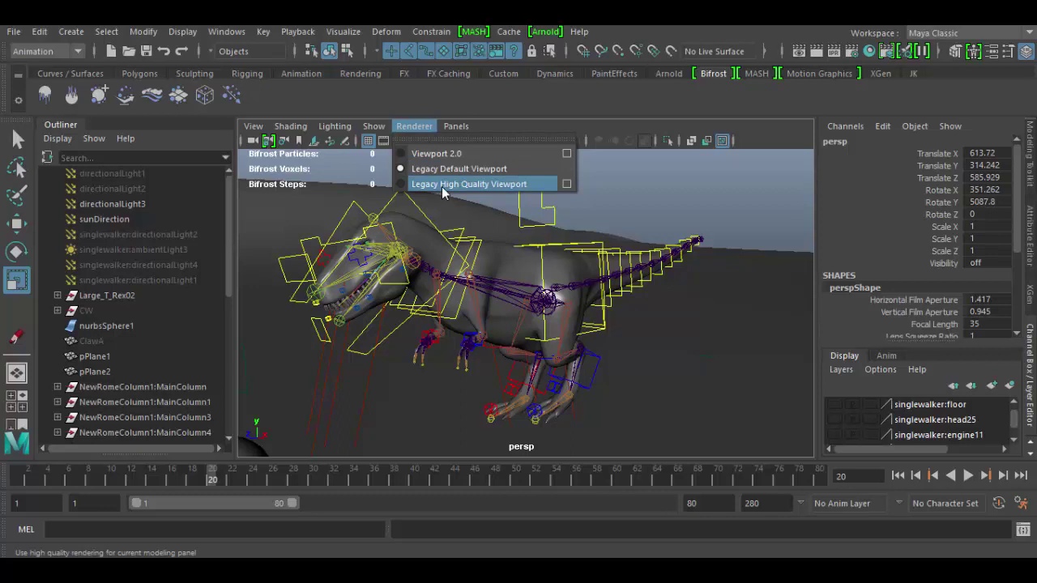
click(441, 185)
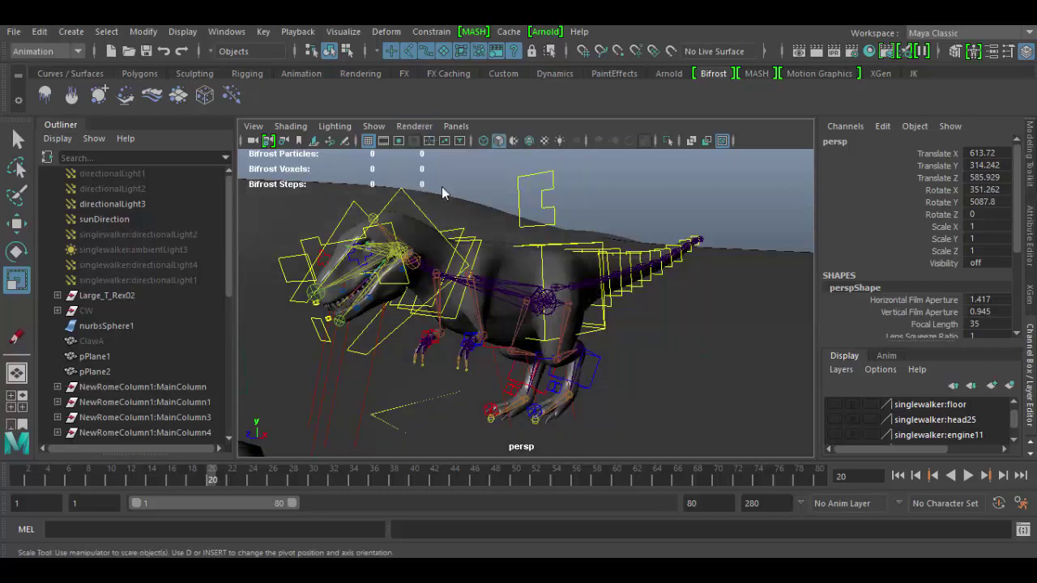
click(414, 127)
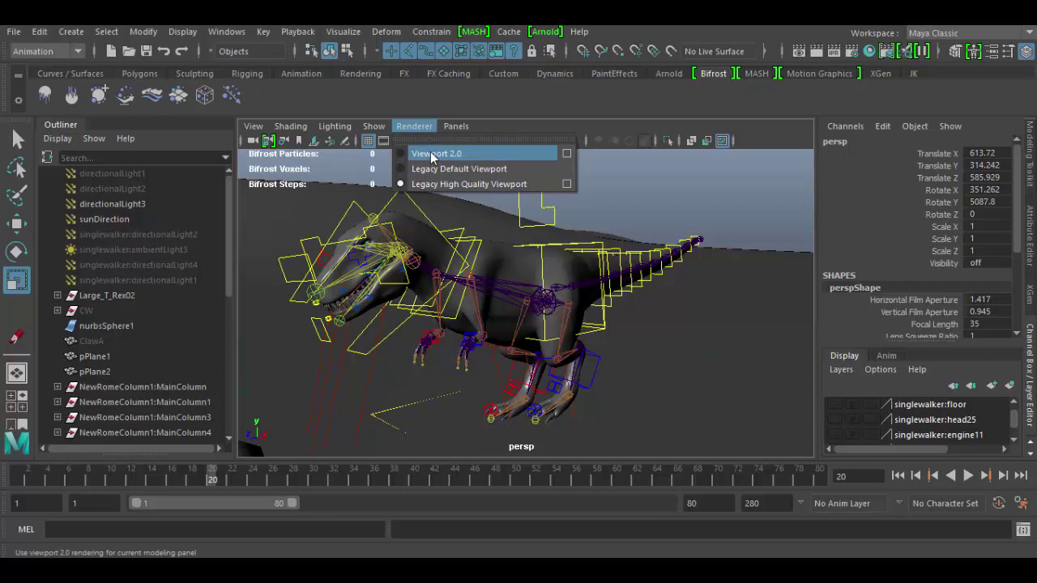
click(434, 154)
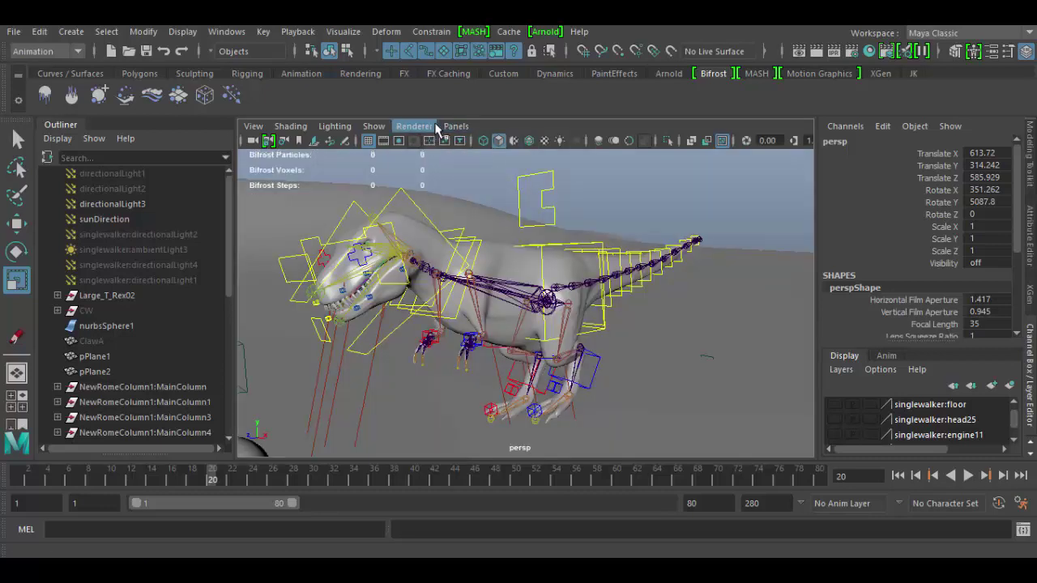
- Browse the Panels menu's Perspective, Stereo, Orthographic and Panel submenus
click(454, 127)
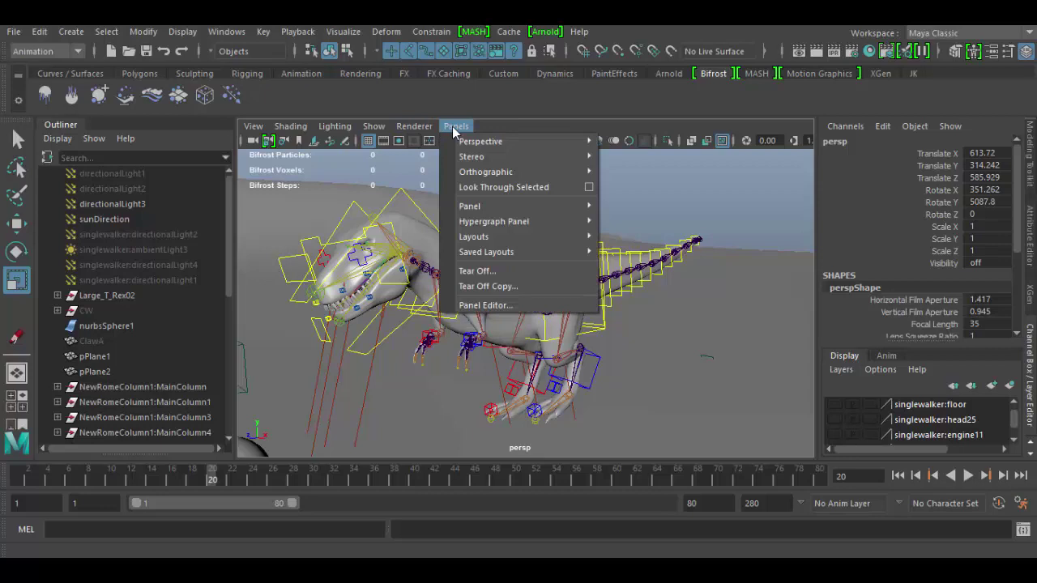
mouse_move(466, 146)
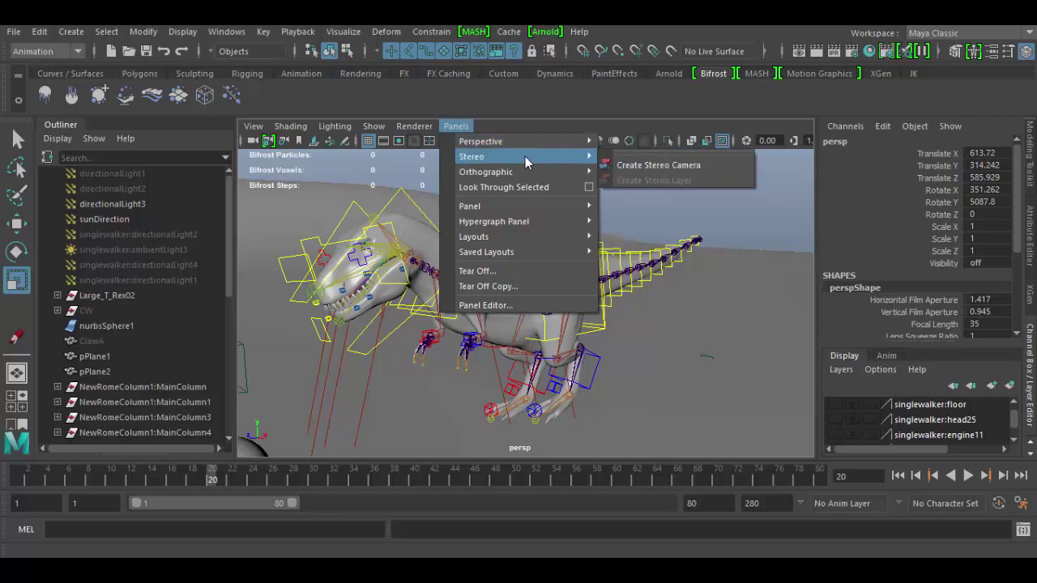
mouse_move(509, 174)
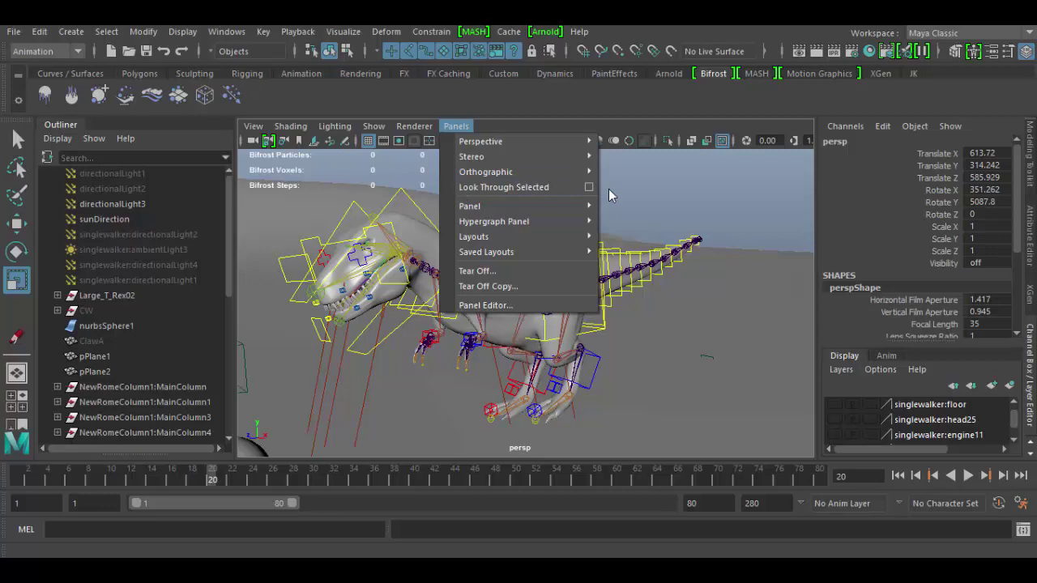
mouse_move(470, 208)
- In the Show menu, display None, then only Polygons, then All object types again
mouse_move(375, 128)
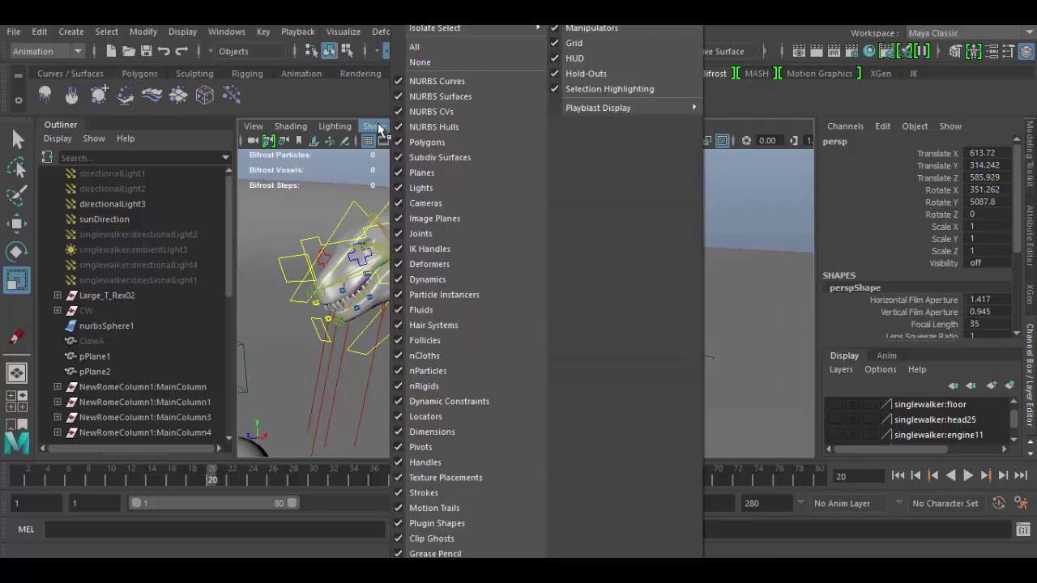
click(428, 58)
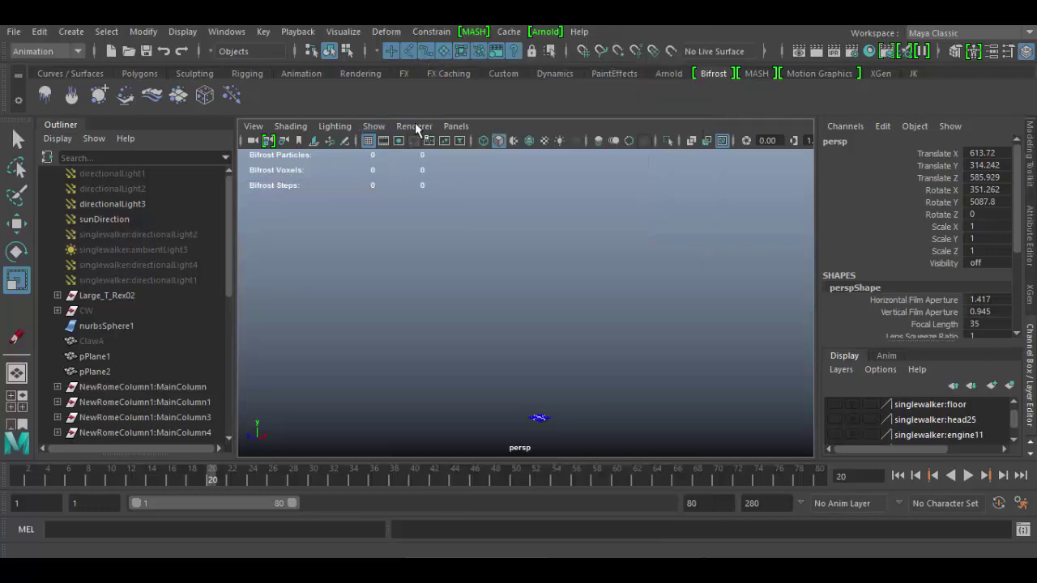
click(385, 130)
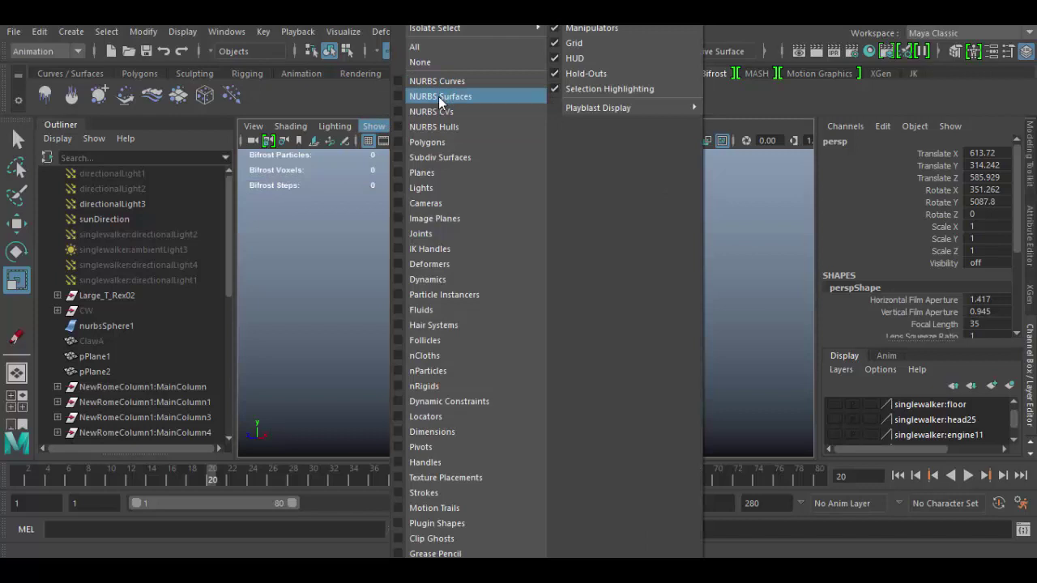
click(435, 145)
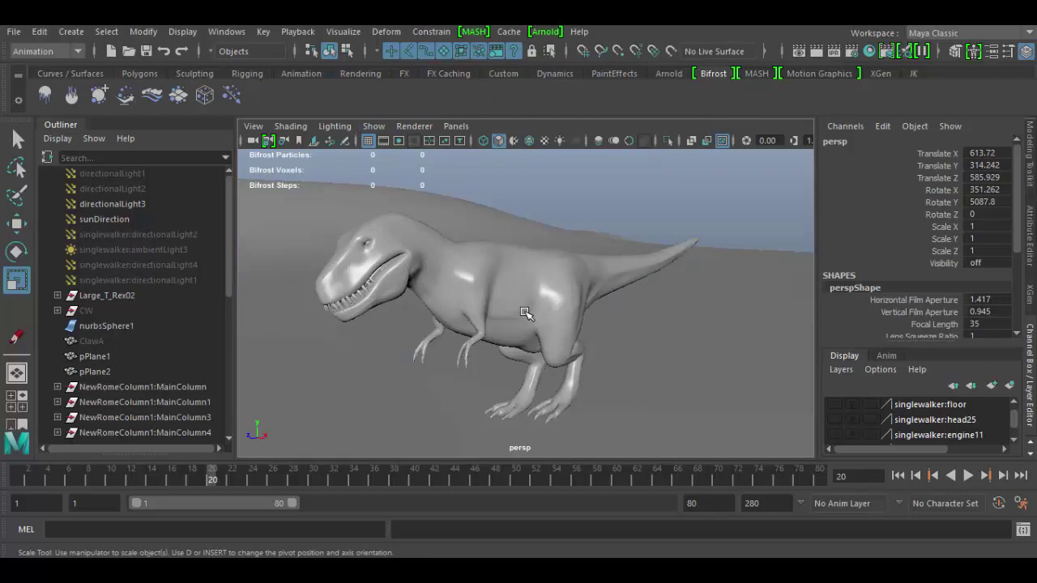
click(375, 126)
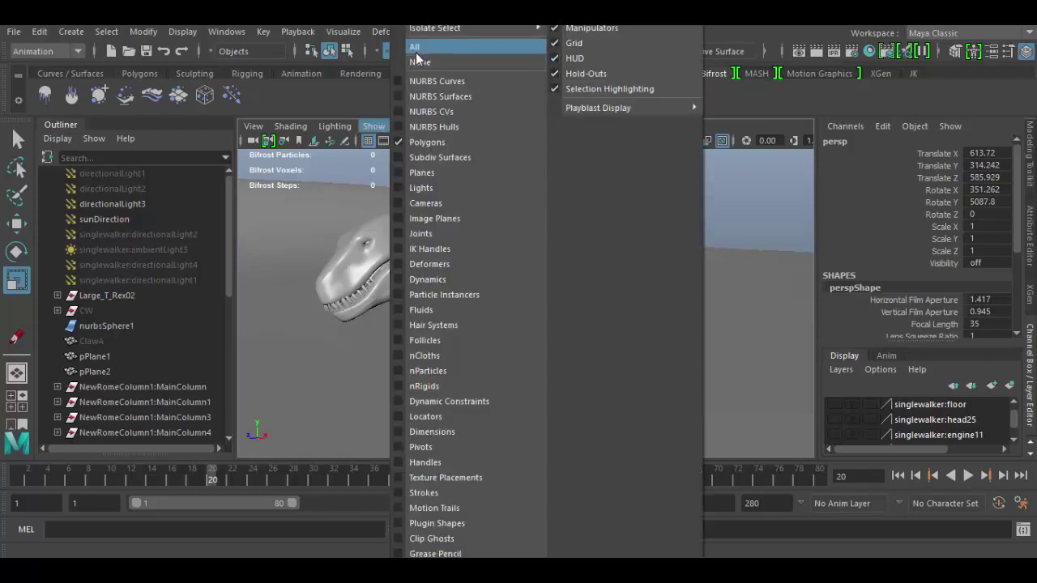
click(415, 51)
click(340, 128)
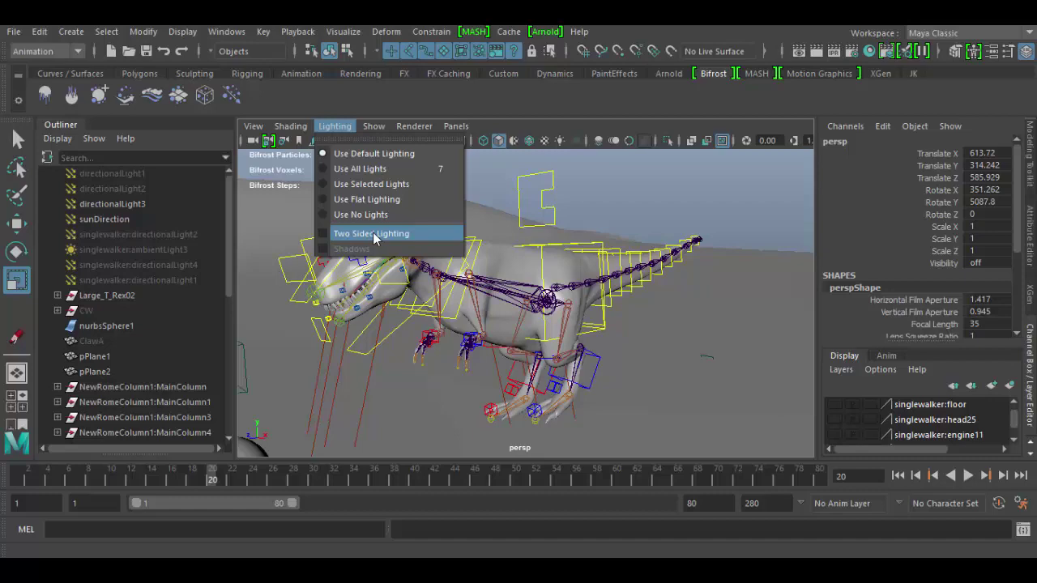
- Turn on Two Sided Lighting, then try Use No Lights and Use Flat Lighting
click(373, 235)
click(372, 127)
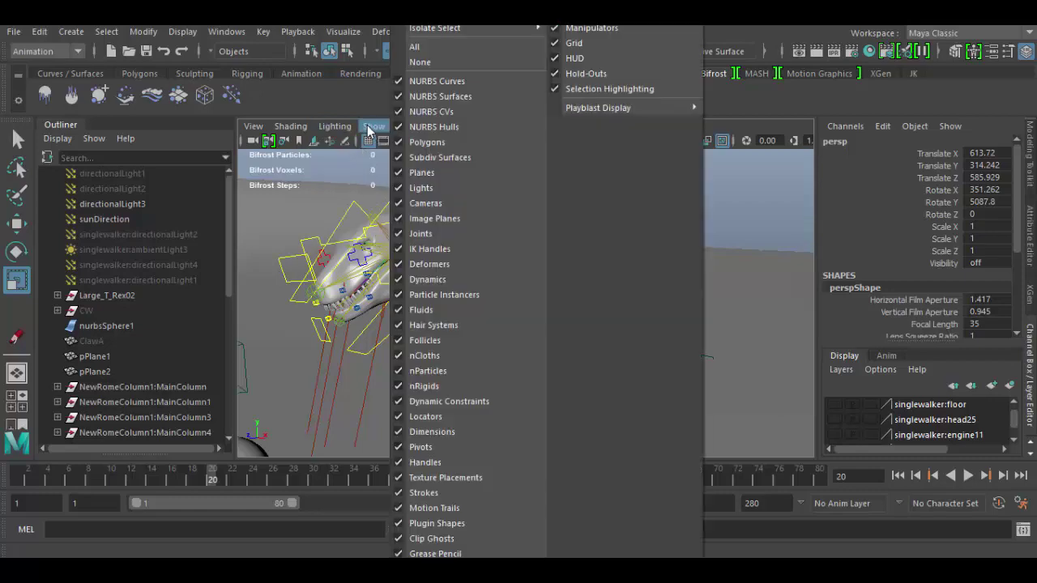
mouse_move(334, 126)
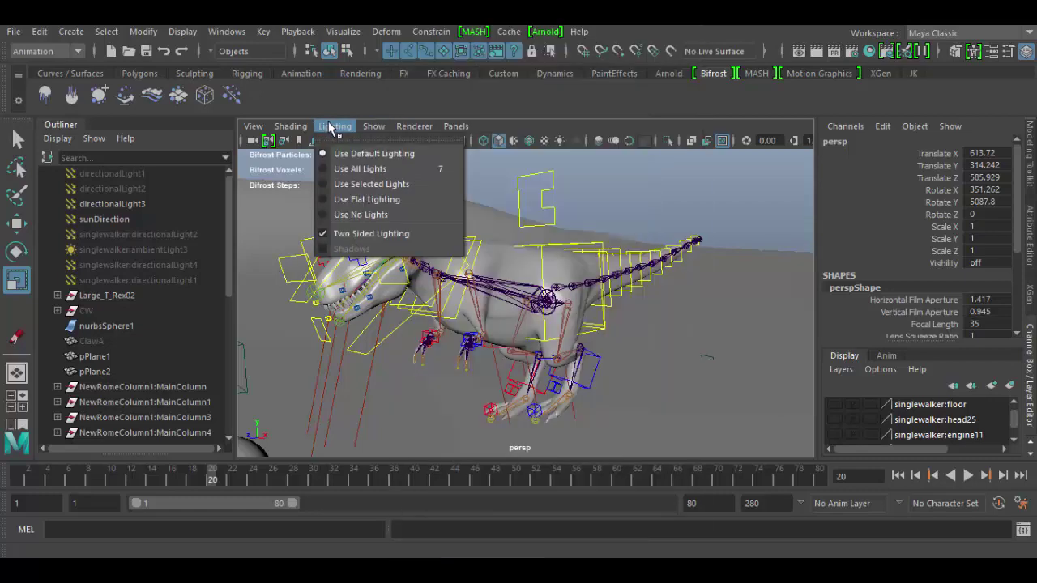
click(352, 215)
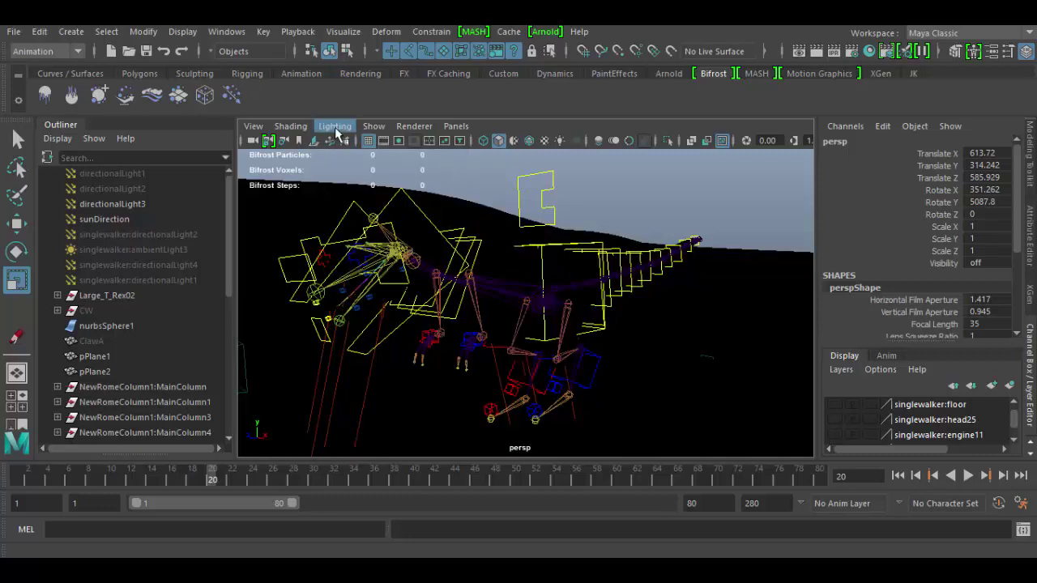
click(335, 126)
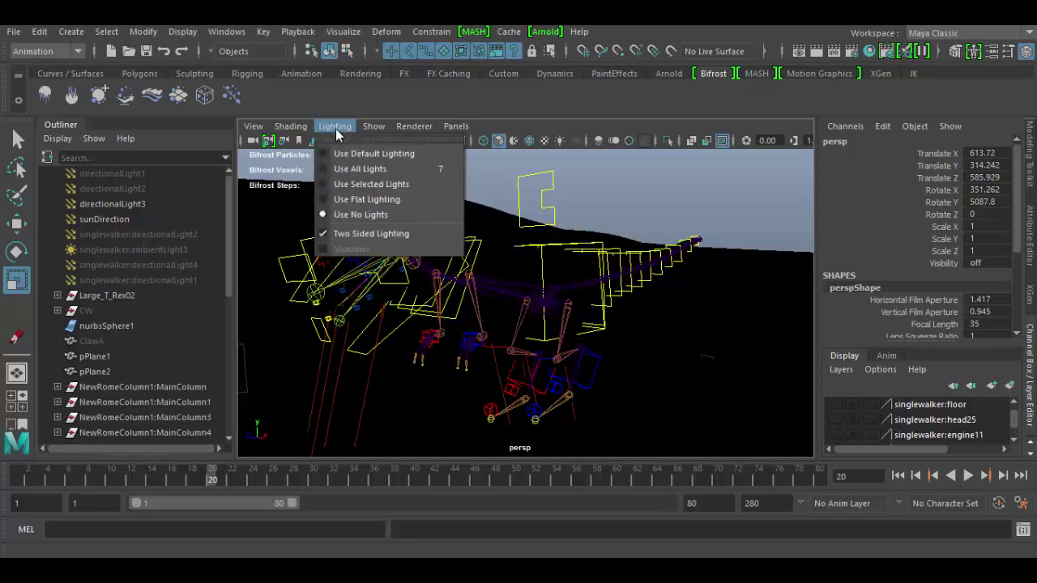
click(344, 202)
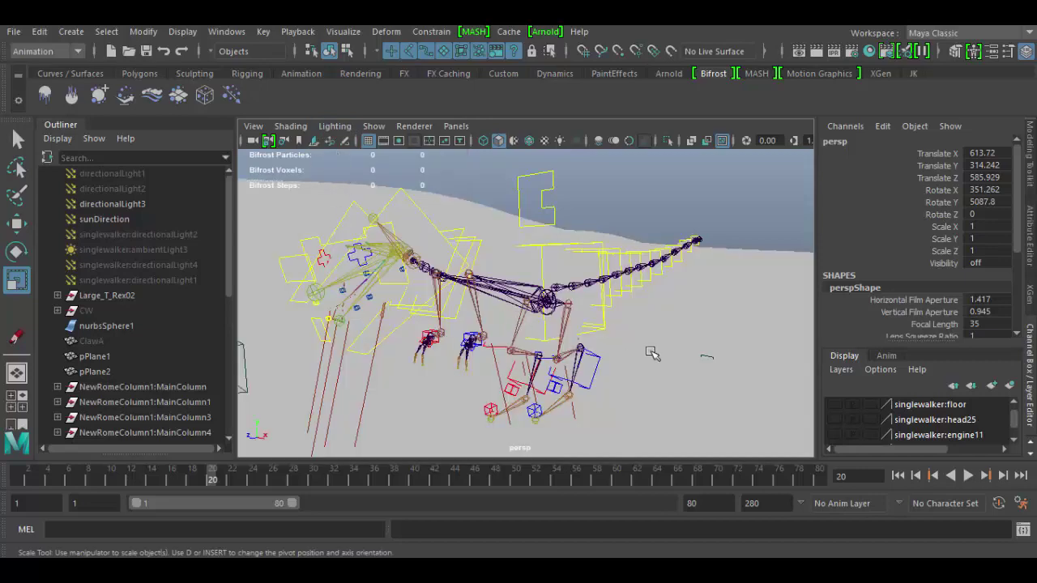
alt+drag(660, 363, 592, 335)
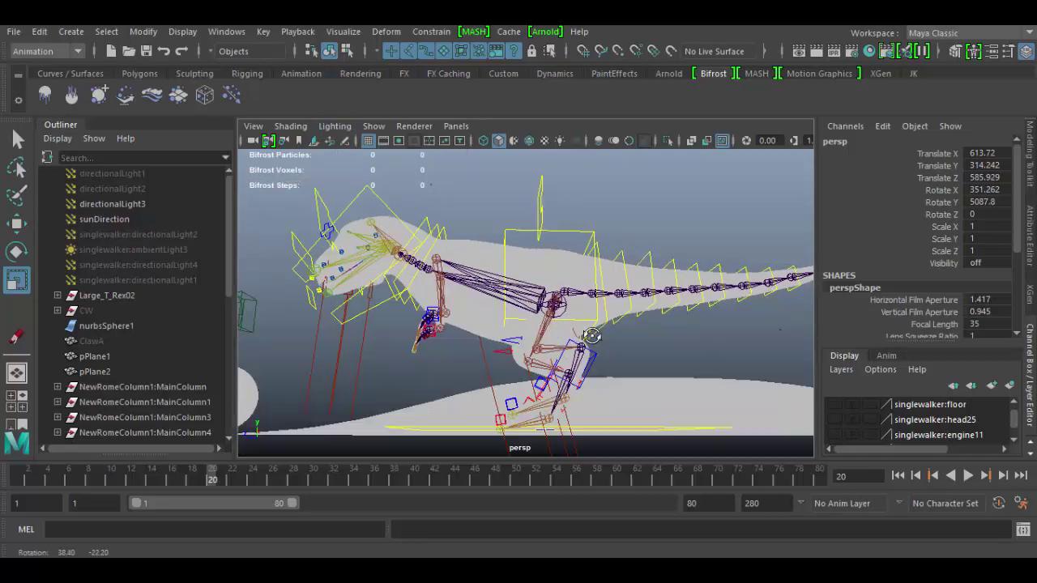
- Turn Two Sided Lighting off and switch to Use Default Lighting
click(335, 127)
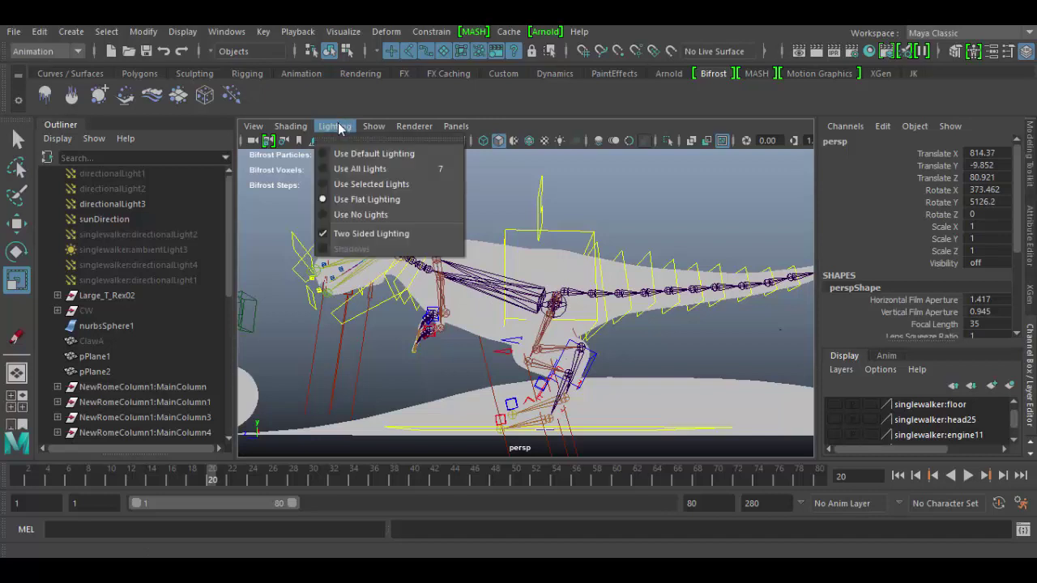
click(359, 233)
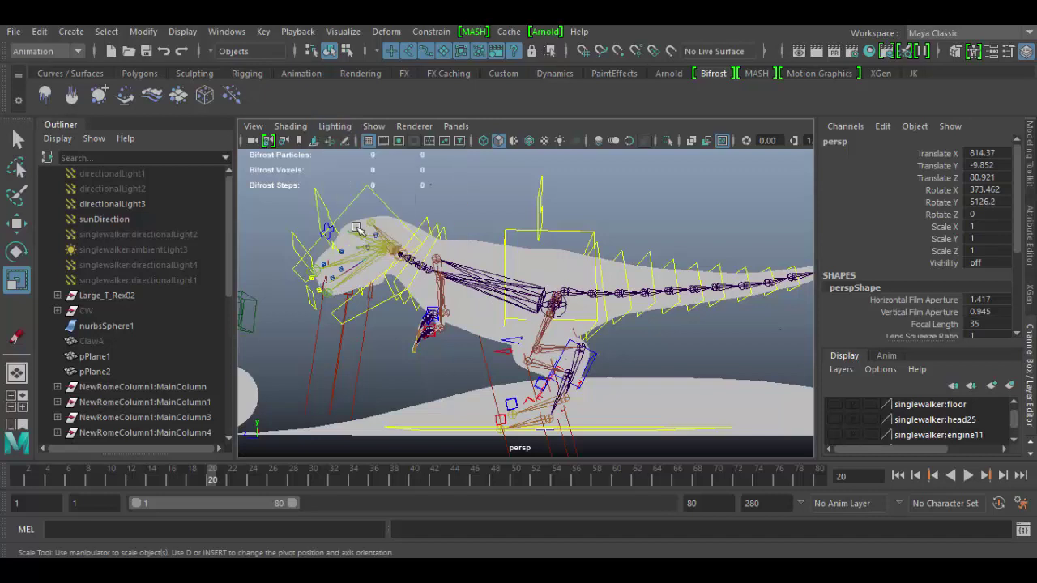
click(340, 127)
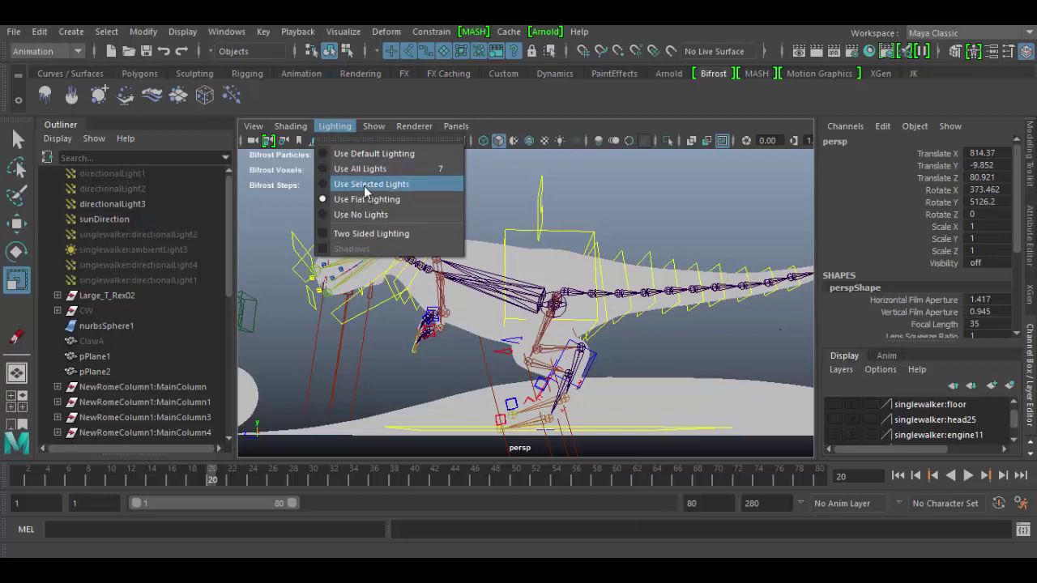
click(356, 153)
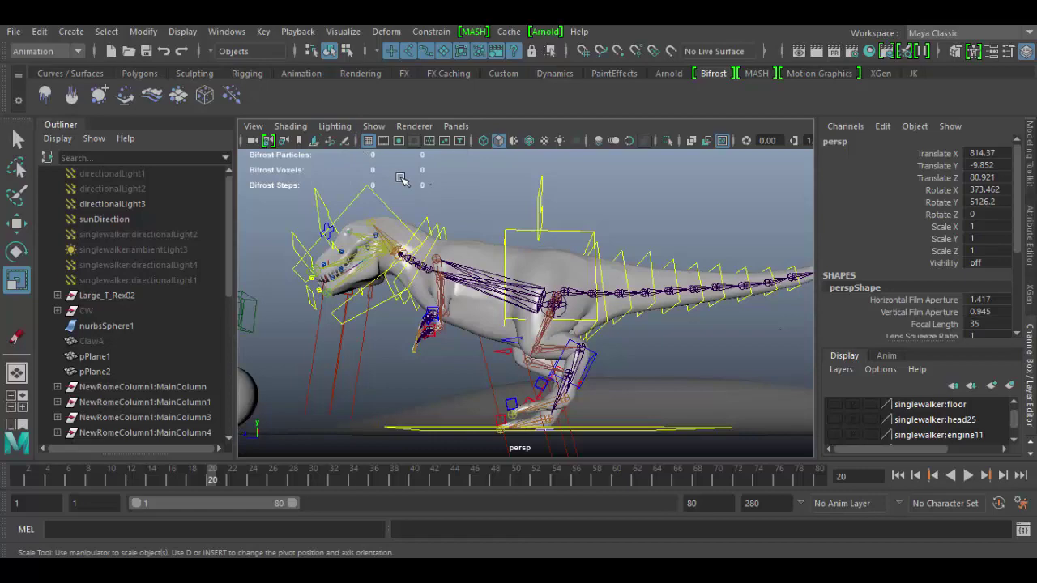
mouse_move(401, 178)
alt+mouse_down()
mouse_move(451, 232)
mouse_move(313, 127)
alt+mouse_up()
- Enable Wireframe on Shaded and select the ground plane
click(289, 127)
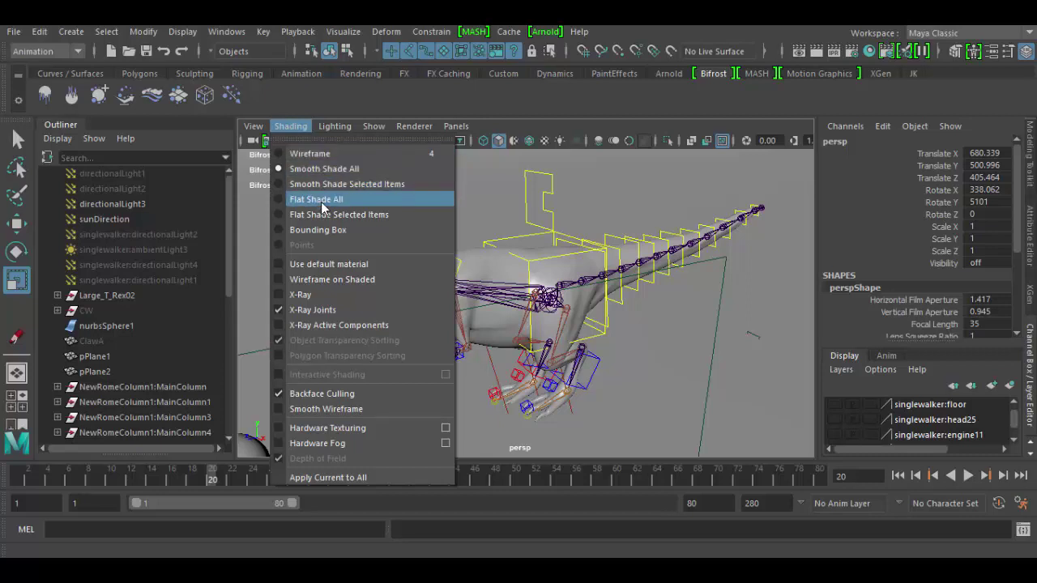
click(342, 280)
click(476, 201)
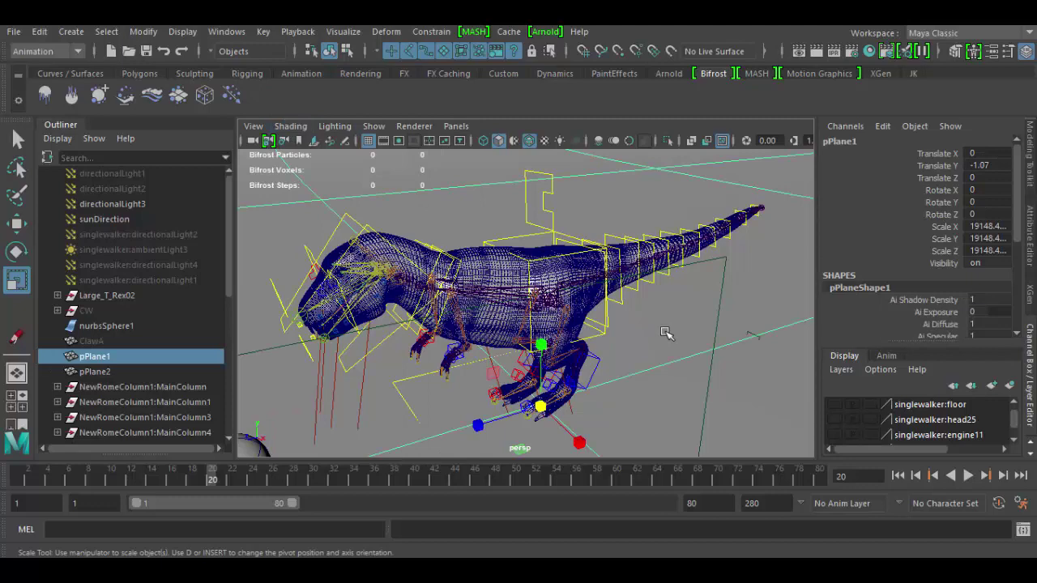
mouse_move(664, 332)
alt+mouse_down()
mouse_move(567, 332)
mouse_move(656, 324)
alt+mouse_up()
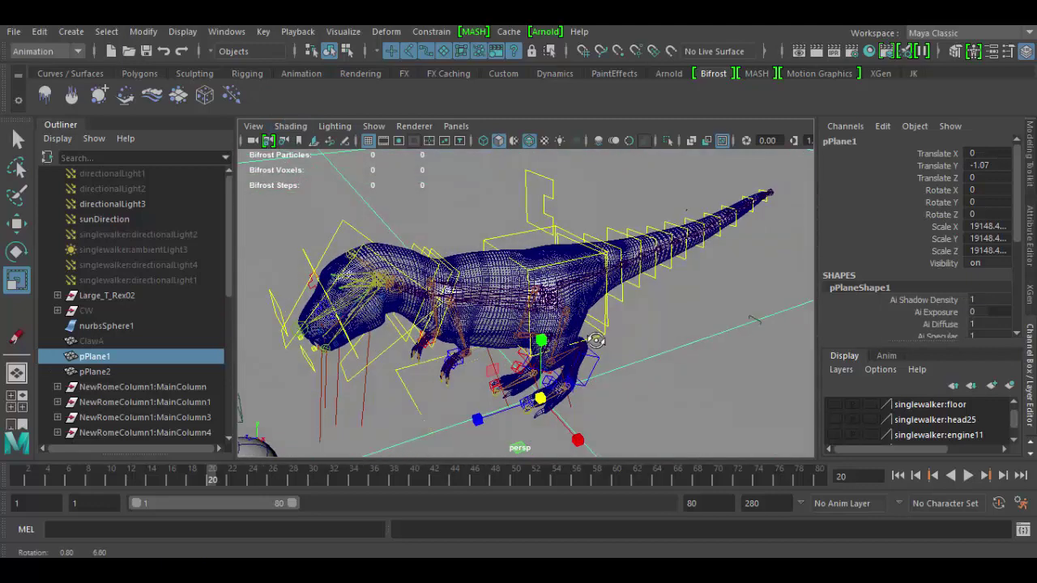
- Cycle through wireframe (4), shaded (5), textured (6) and all-lights (7) modes, ending in shaded
click(303, 128)
click(312, 153)
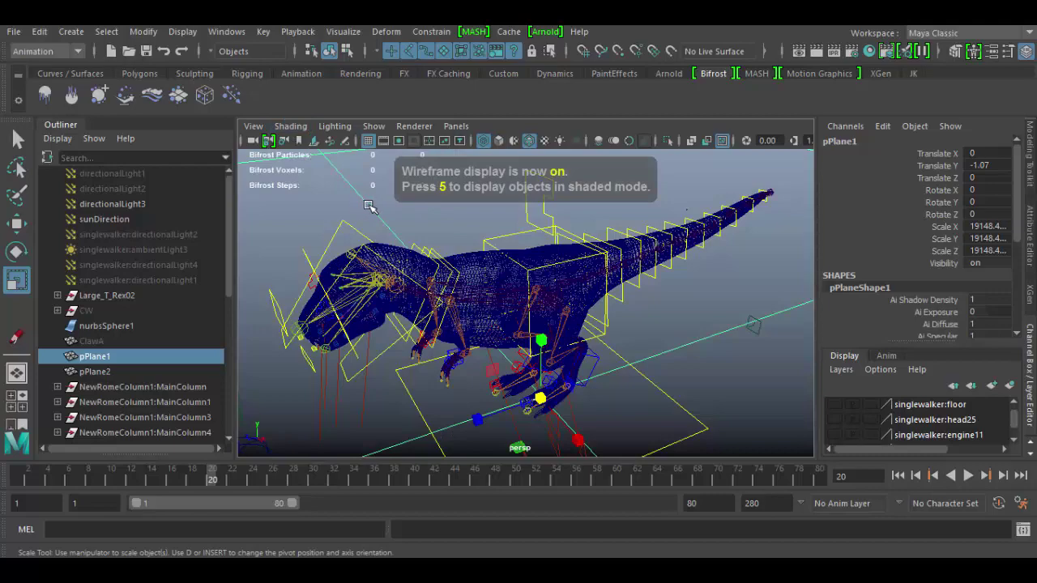
alt+drag(368, 207, 393, 189)
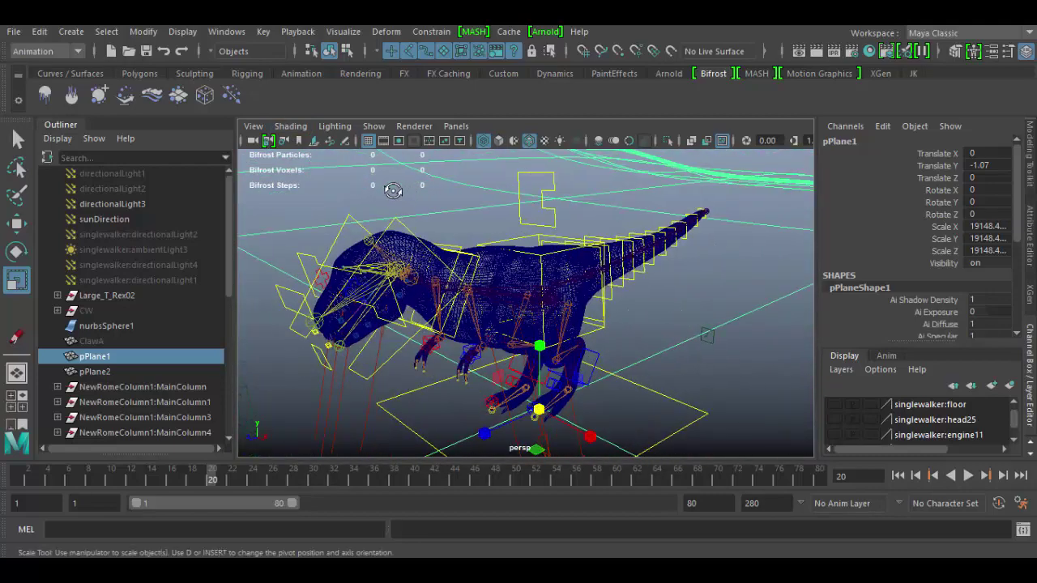
key(4)
key(5)
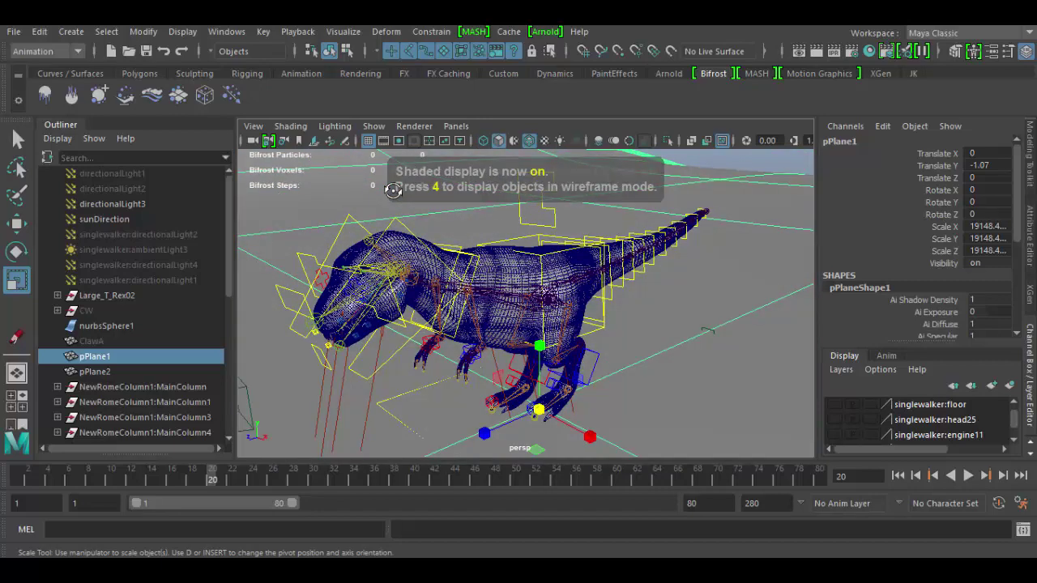
key(6)
key(7)
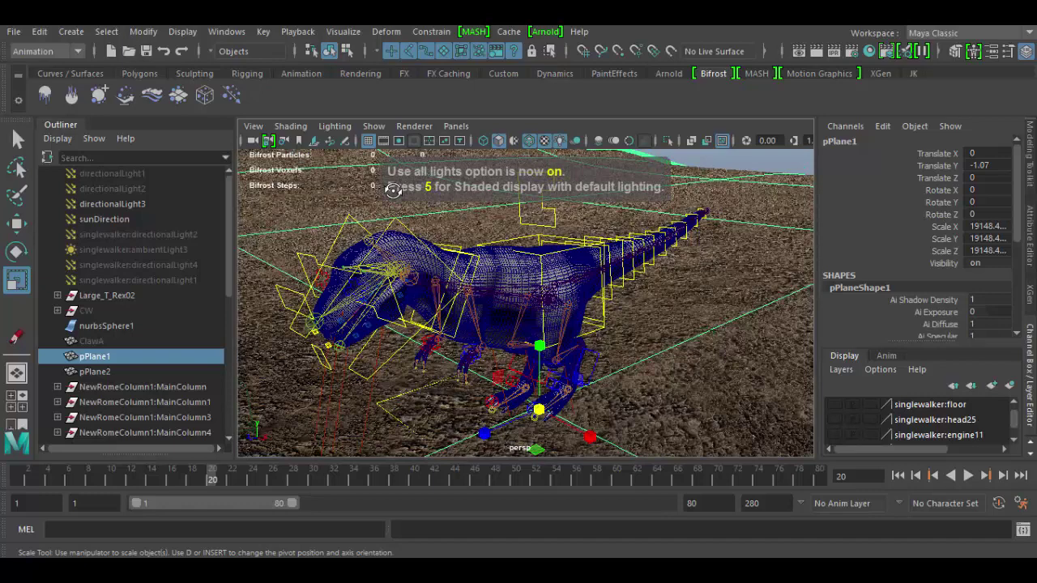
key(5)
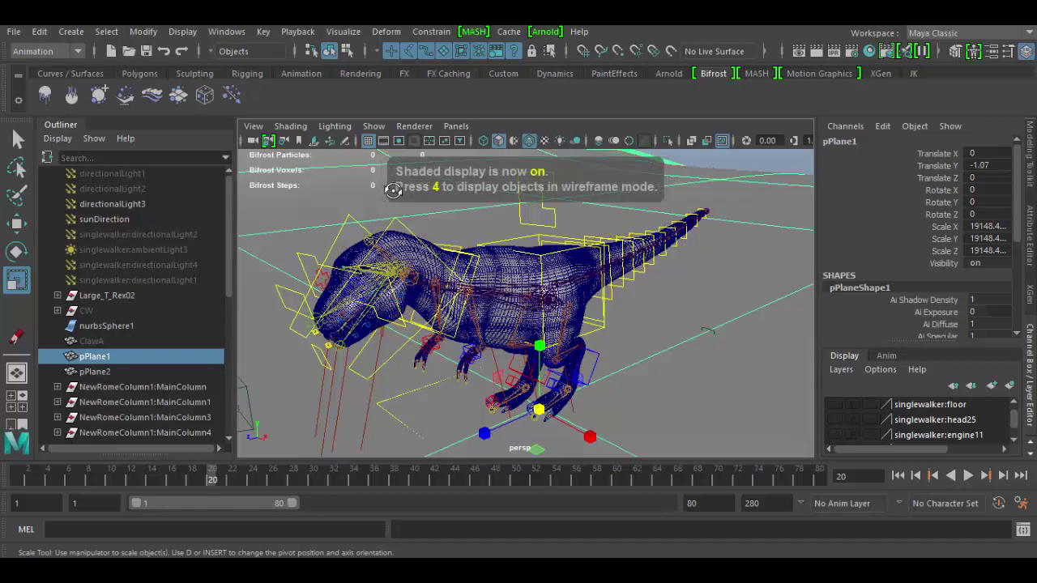
- Turn Hardware Texturing on, then return to plain shading with 5
click(253, 127)
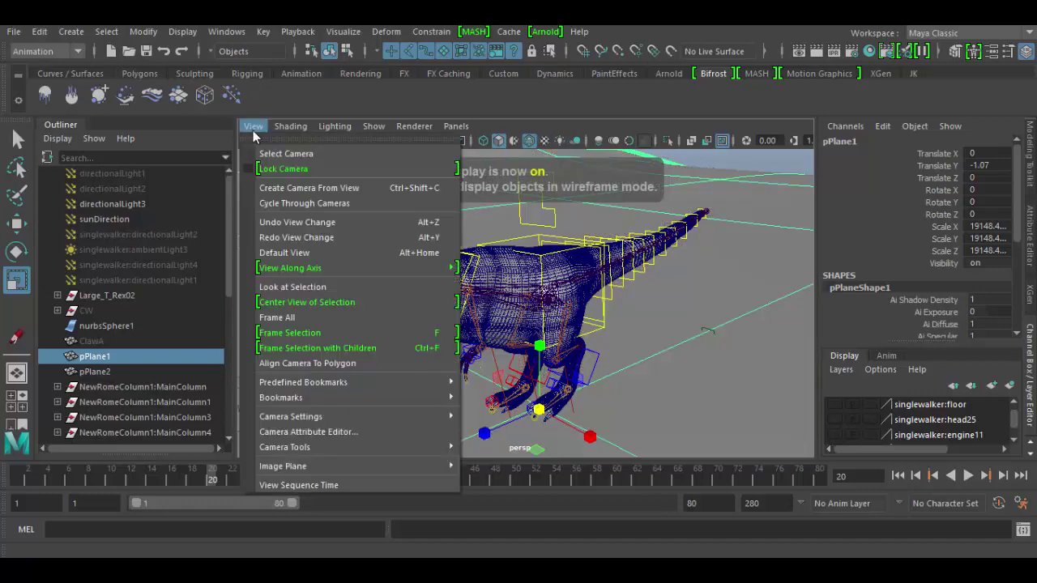
click(289, 127)
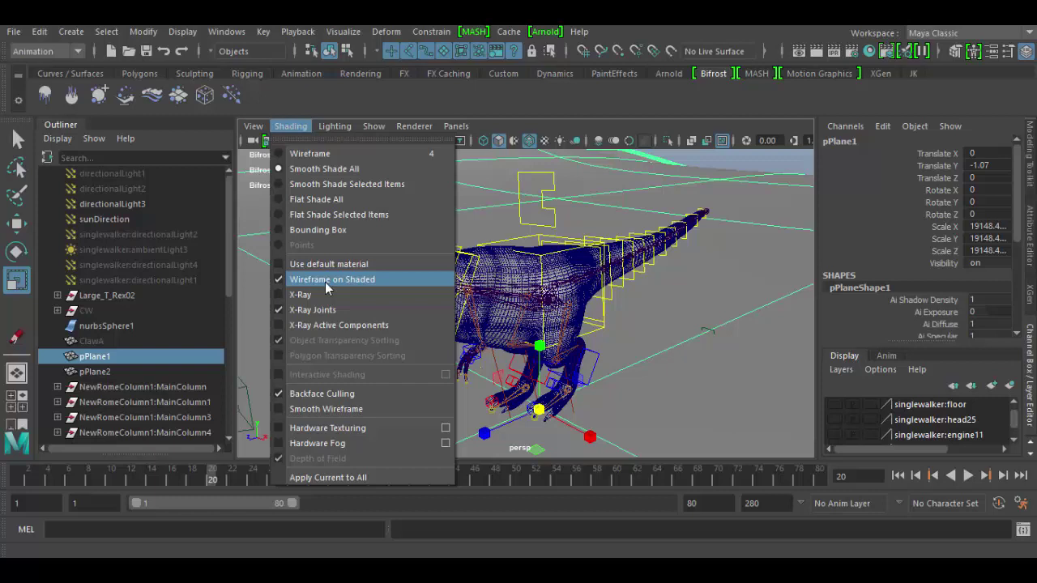
click(313, 429)
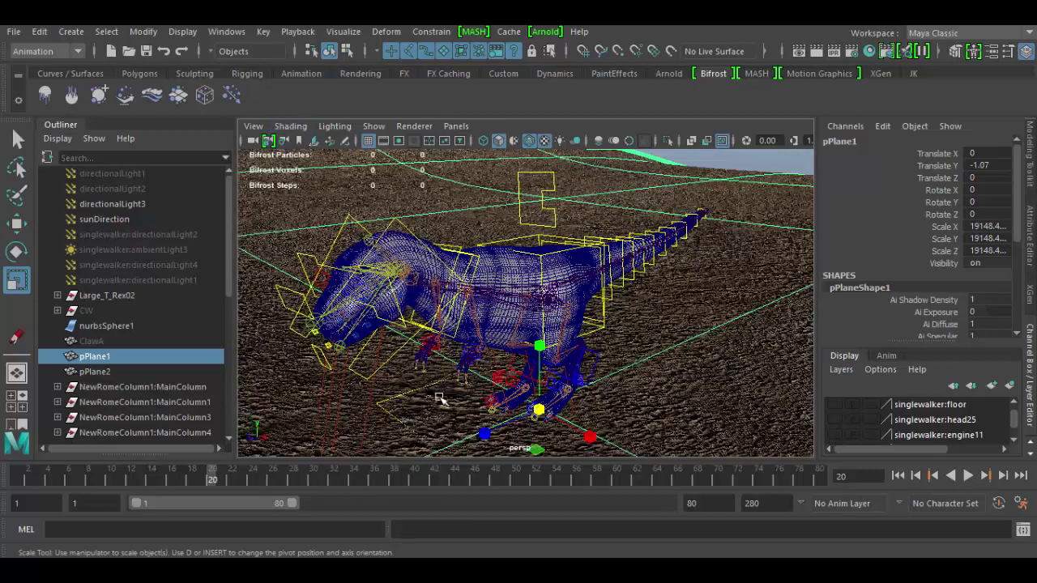
key(5)
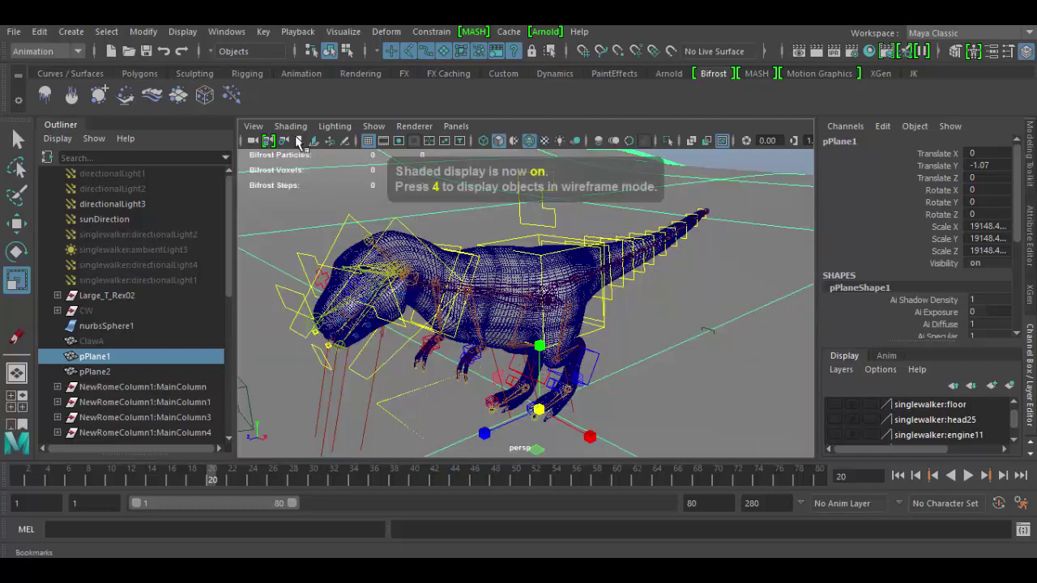
click(254, 128)
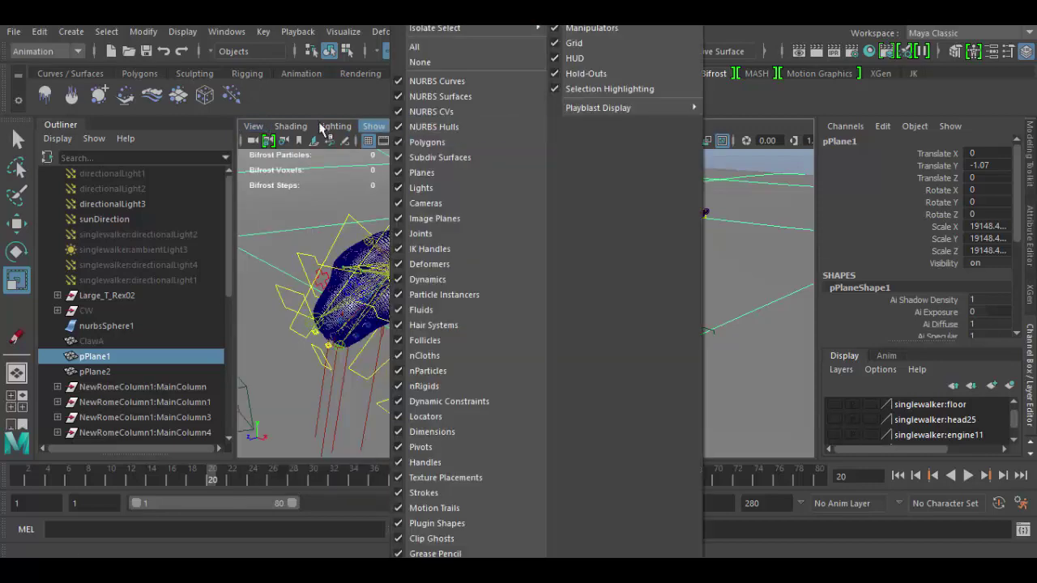
- Turn on X-Ray Joints so the skeleton shows through the mesh
mouse_move(290, 126)
click(580, 115)
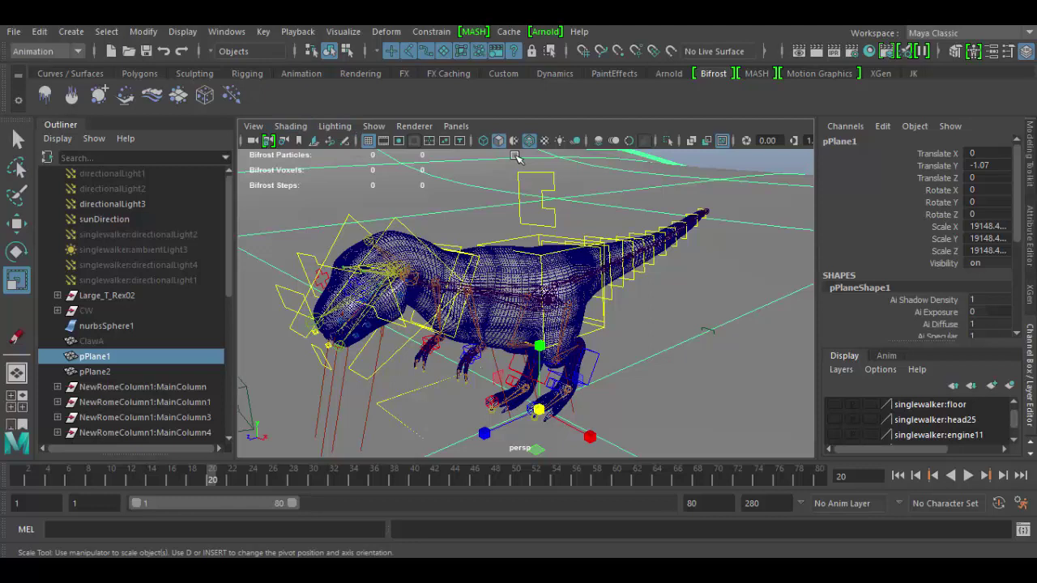
click(723, 140)
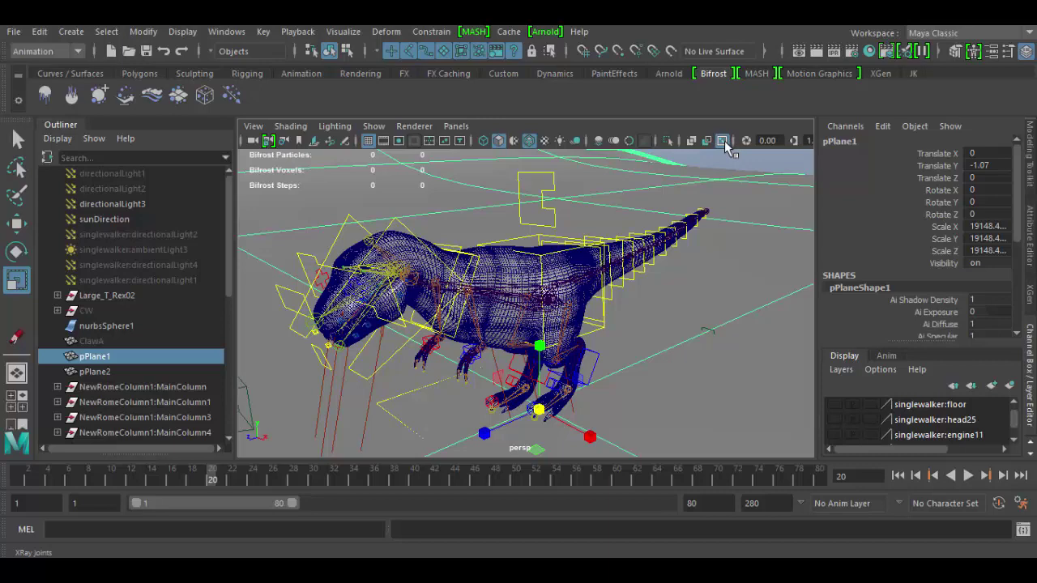
- Hide NURBS Curves and turn off Wireframe on Shaded
click(373, 126)
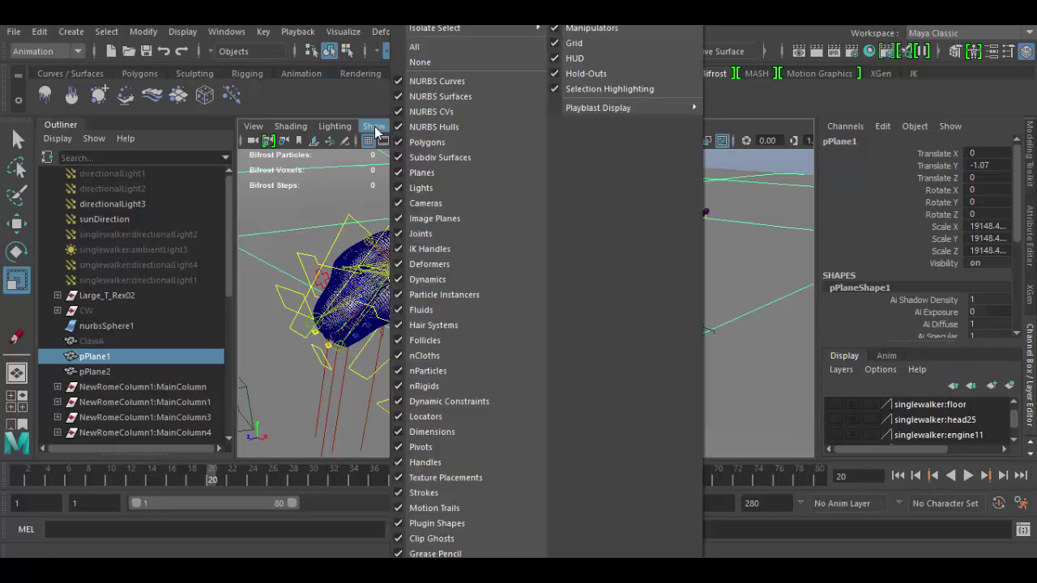
click(446, 82)
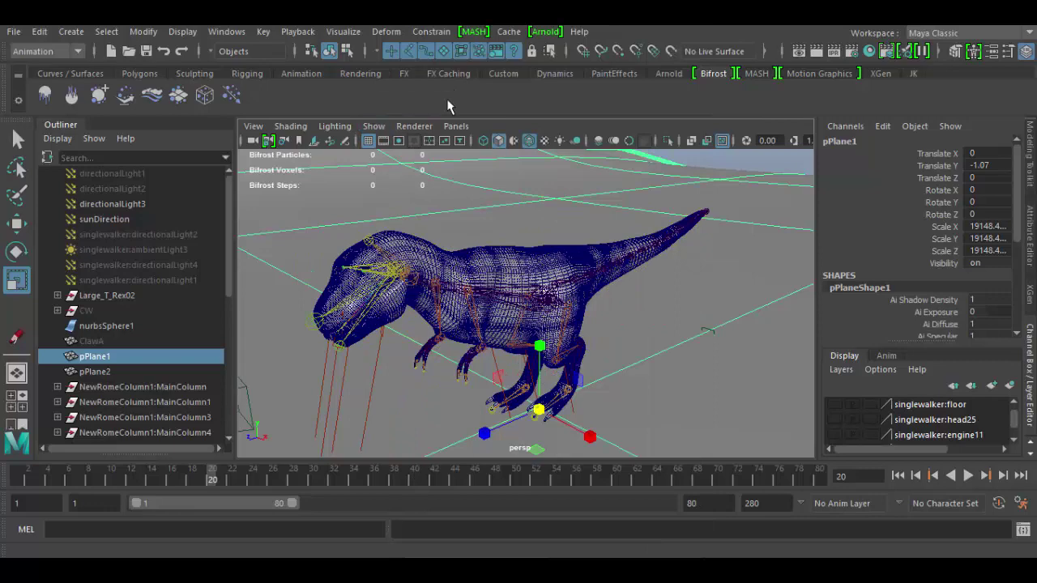
click(291, 127)
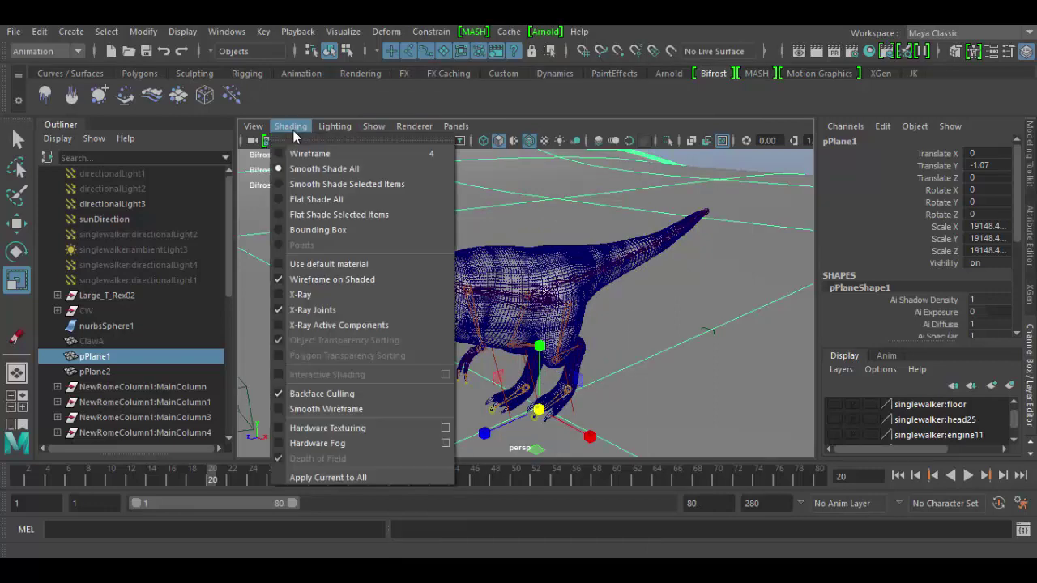
click(332, 279)
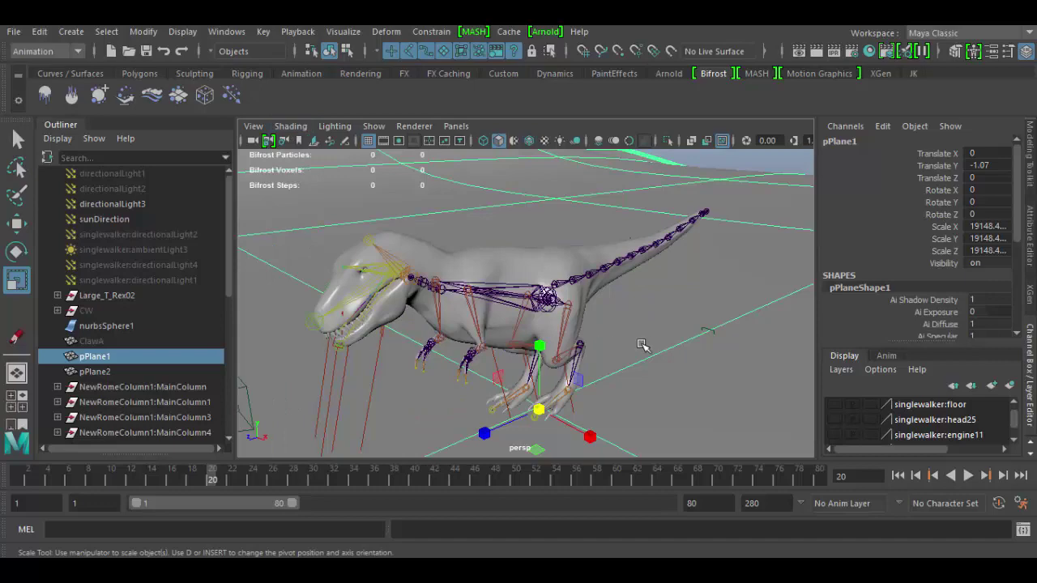
alt+drag(645, 346, 575, 316)
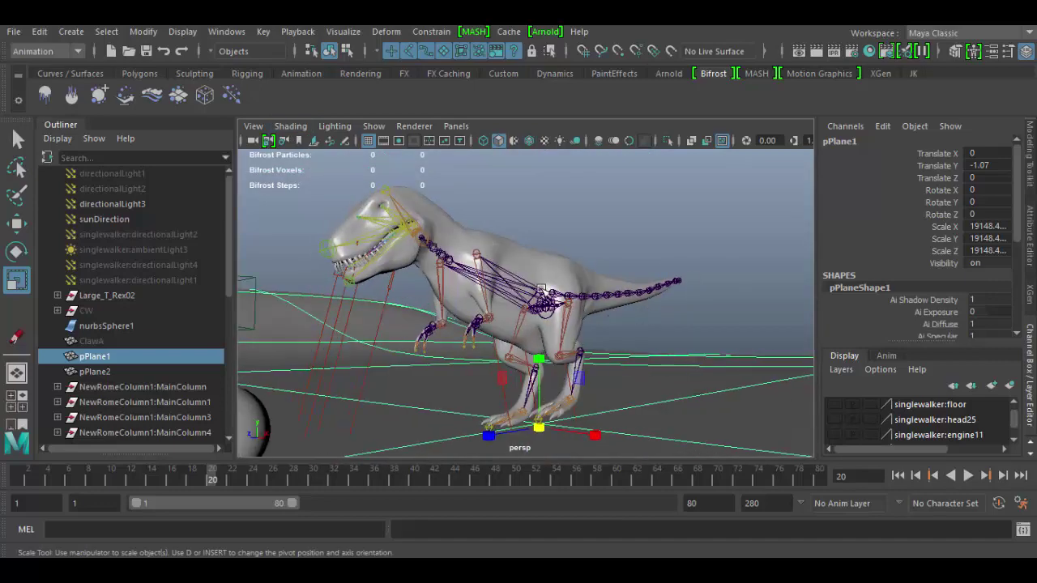
click(721, 141)
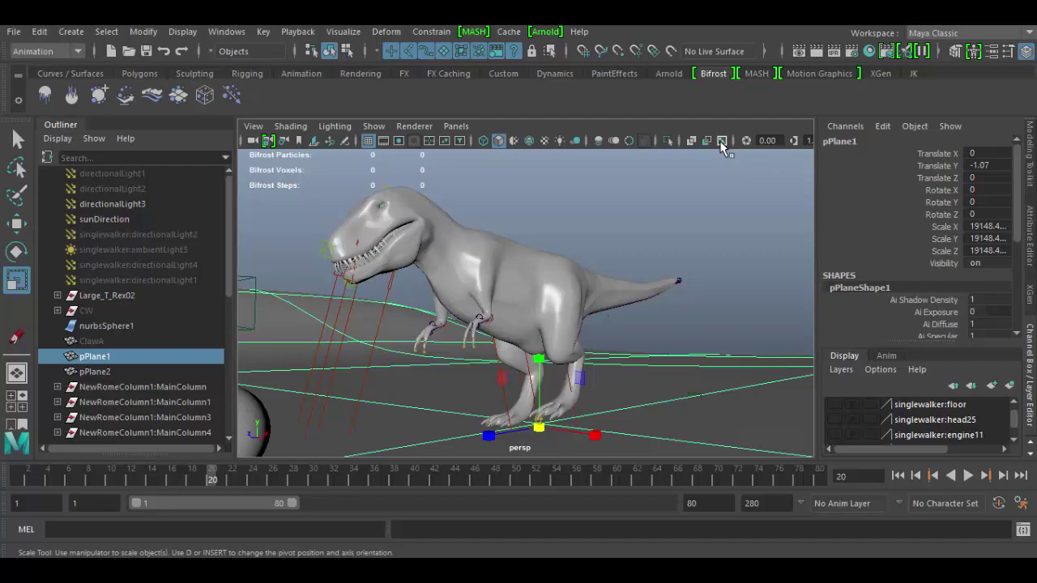
alt+drag(496, 282, 325, 255)
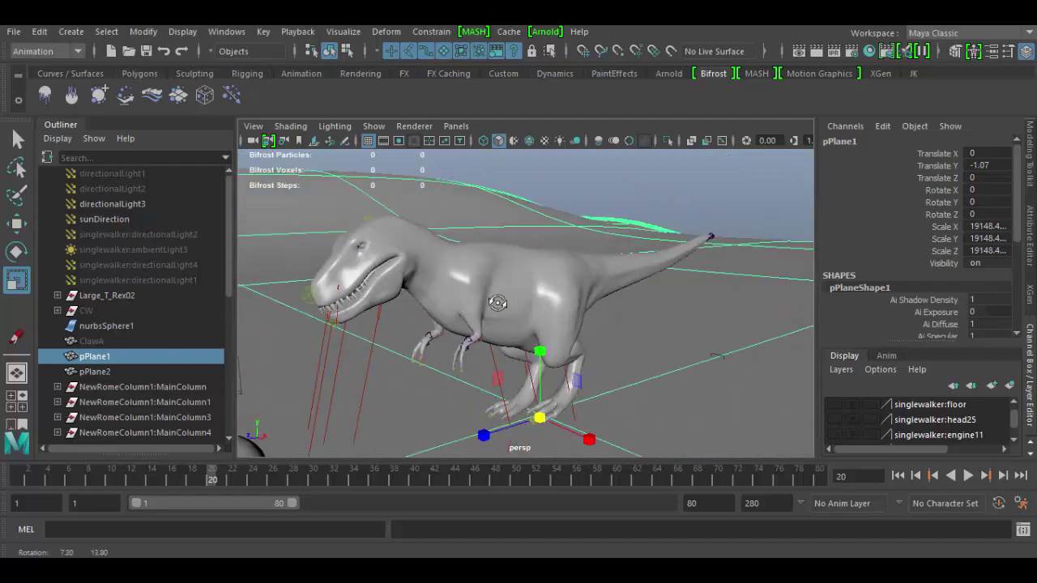
click(721, 141)
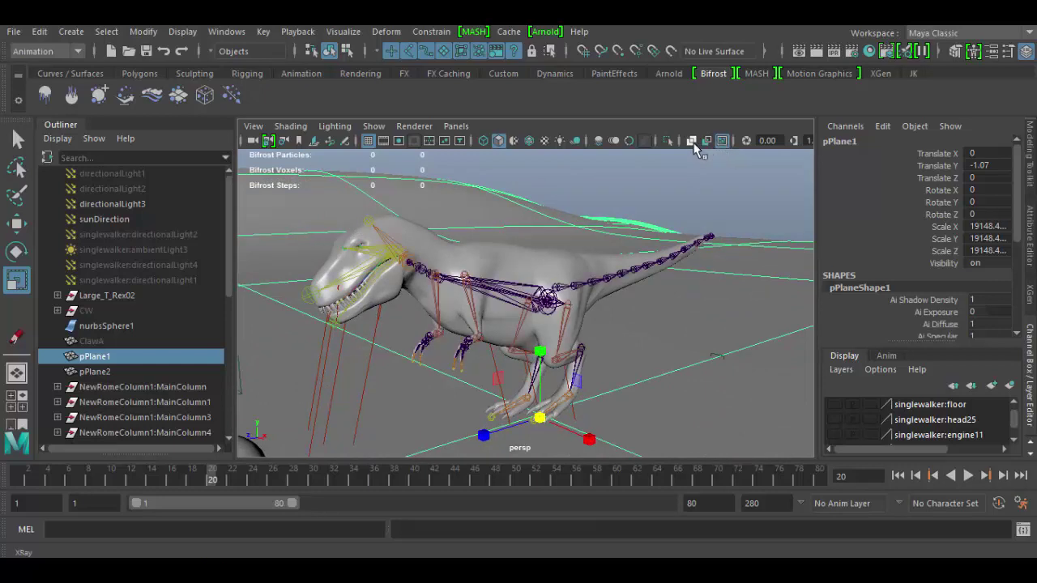
click(693, 142)
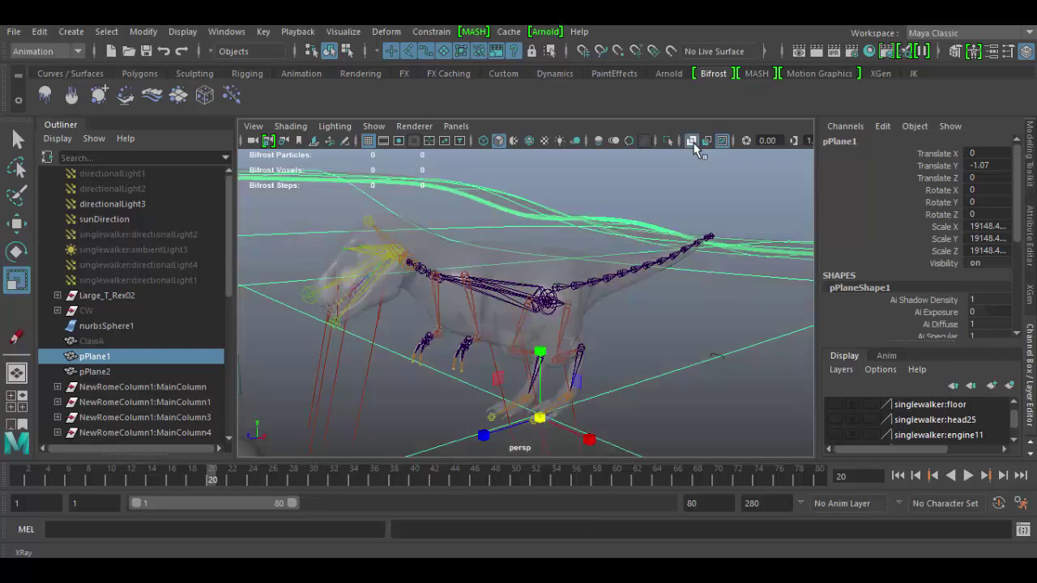
alt+drag(531, 374, 557, 281)
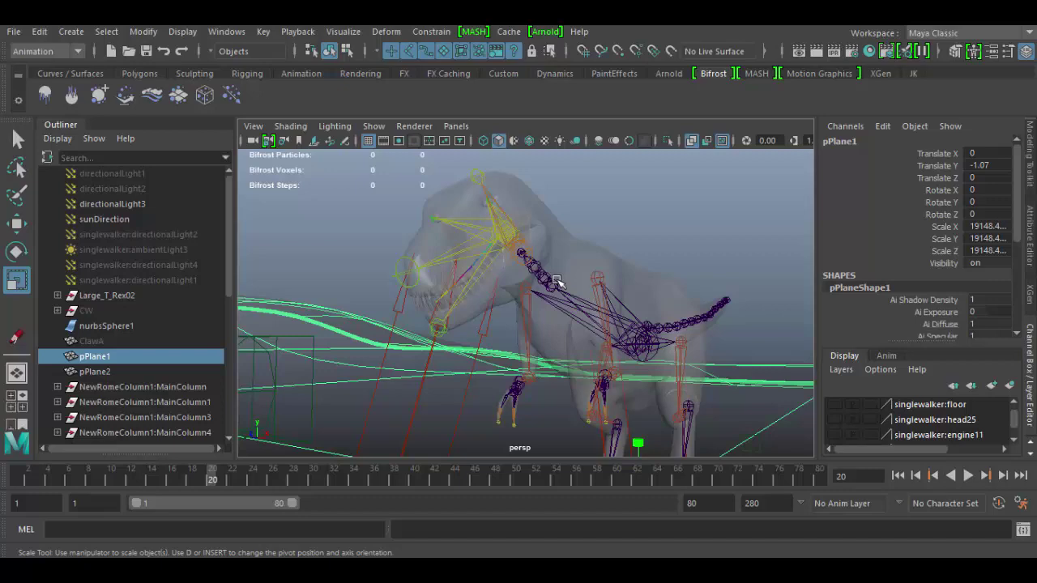
alt+drag(627, 305, 580, 311)
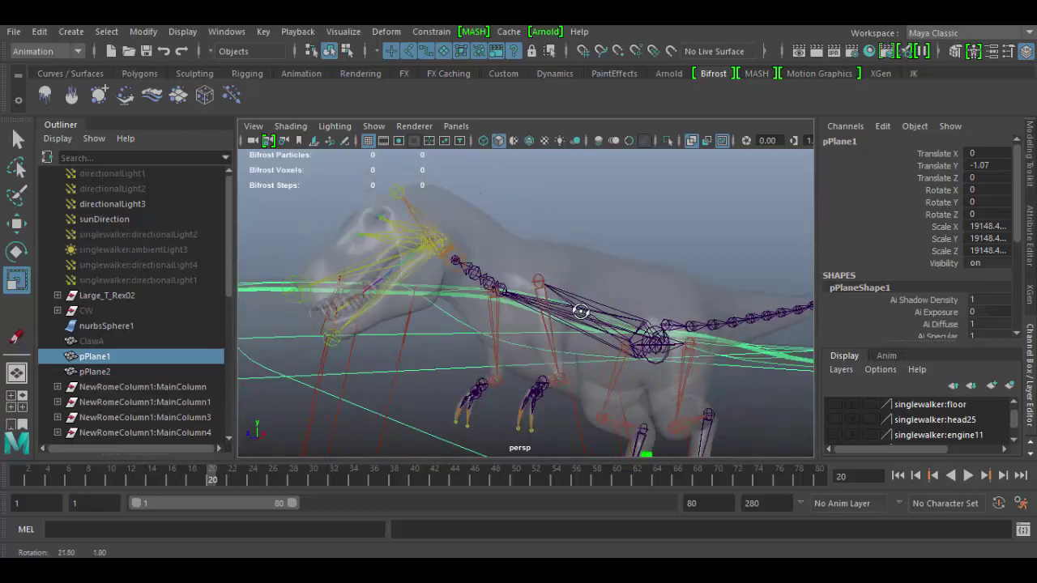
click(692, 141)
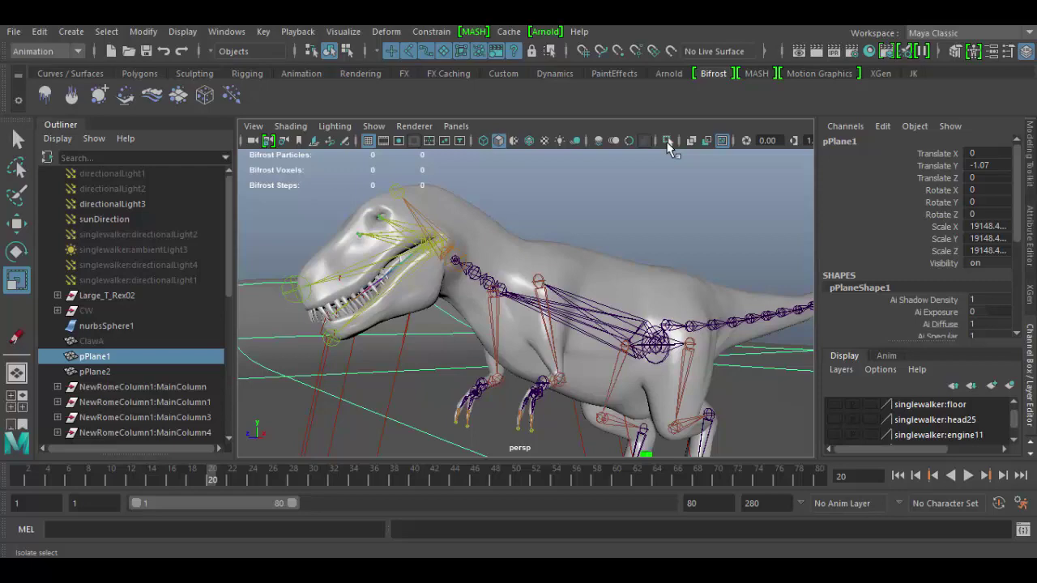
- Isolate the selected T-Rex to inspect it, restore the scene, and enable multisample anti-aliasing
click(584, 277)
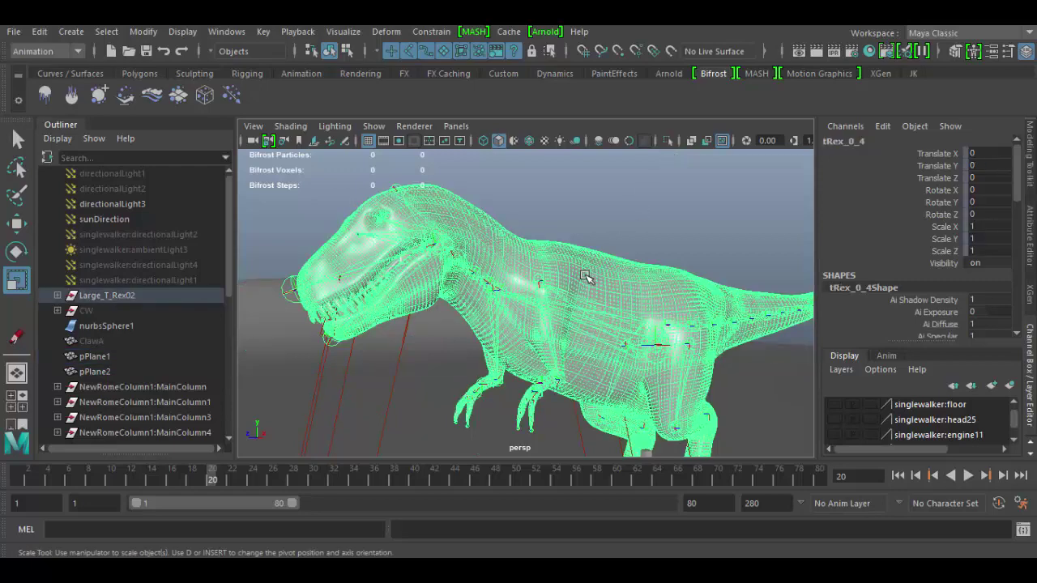
click(667, 142)
scroll(468, 240, down, 5)
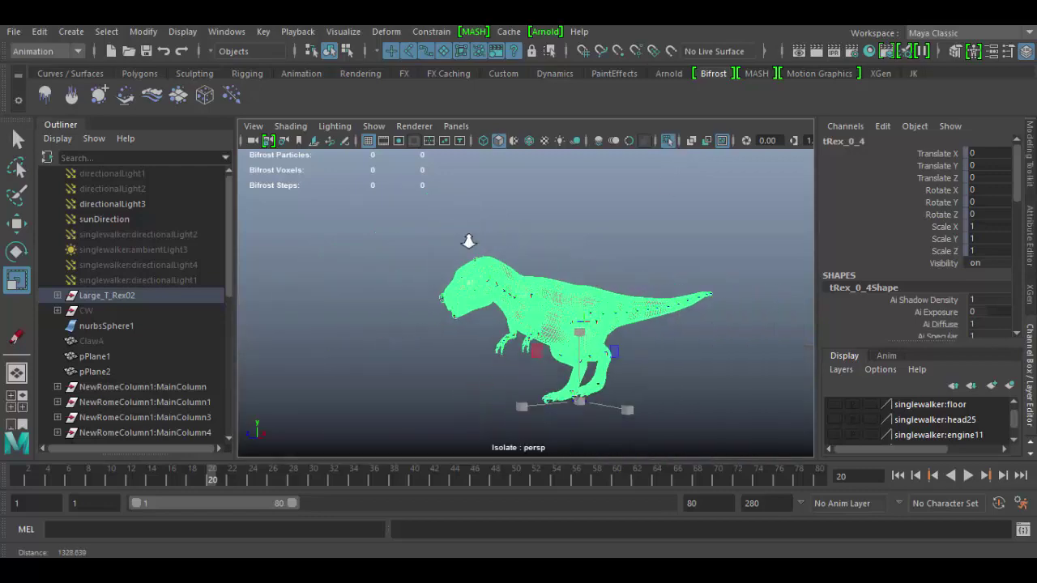
alt+drag(468, 240, 583, 291)
key(r)
scroll(599, 308, up, 6)
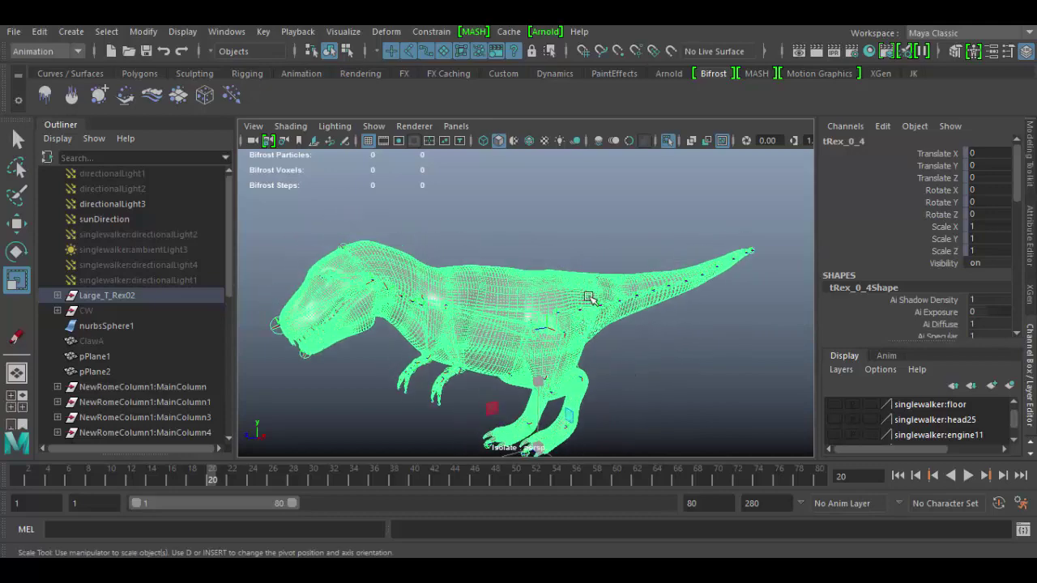
click(668, 143)
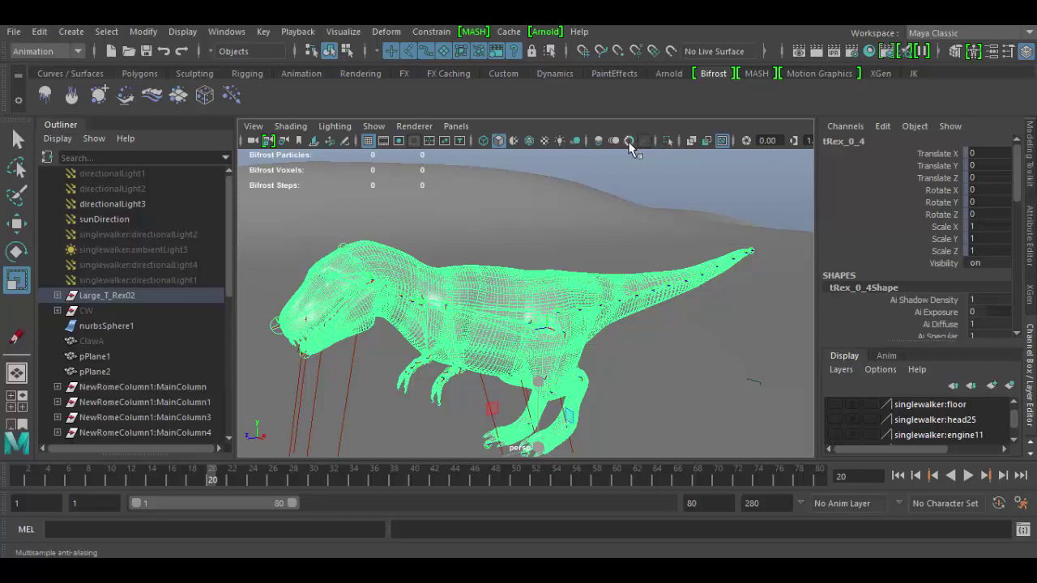
click(629, 142)
- Switch lighting to Use All Lights and turn on Shadows
click(373, 129)
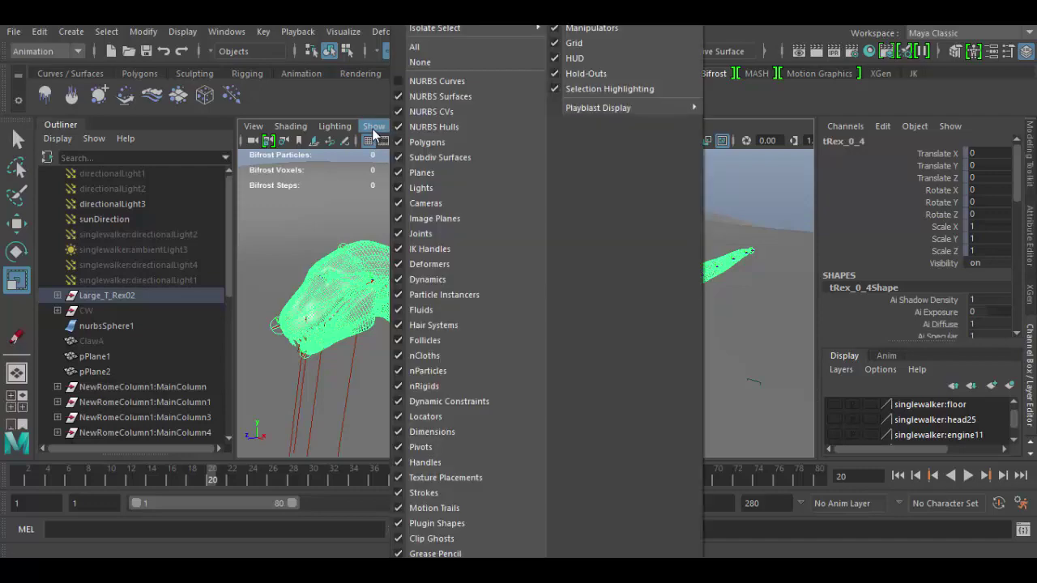
mouse_move(347, 129)
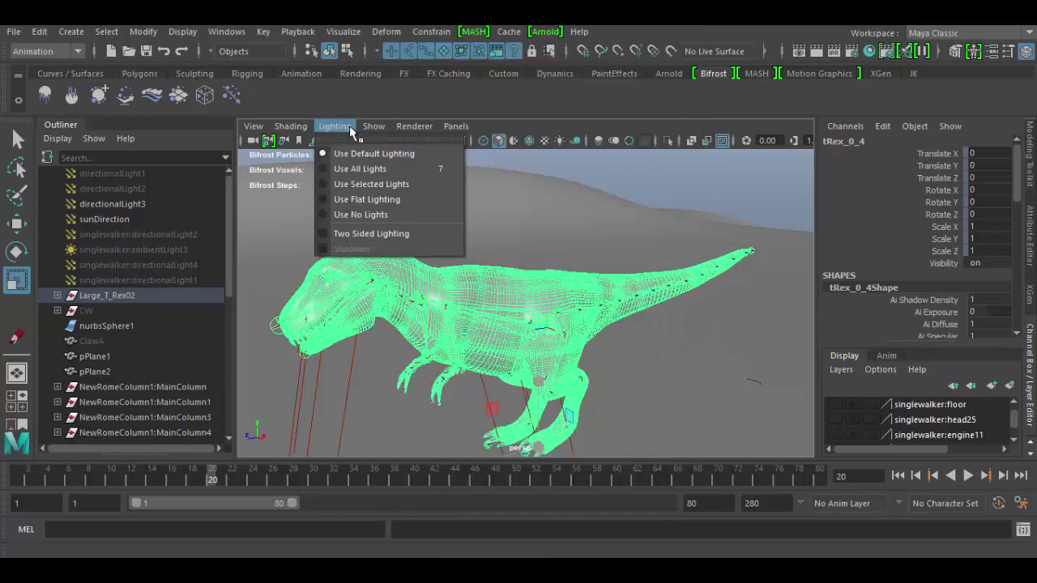
click(354, 169)
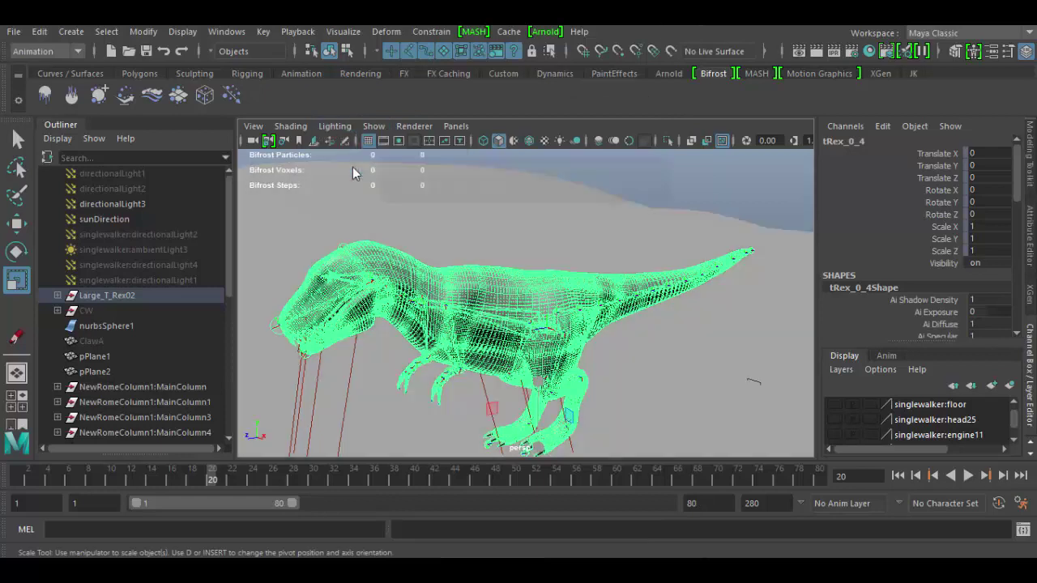
click(336, 127)
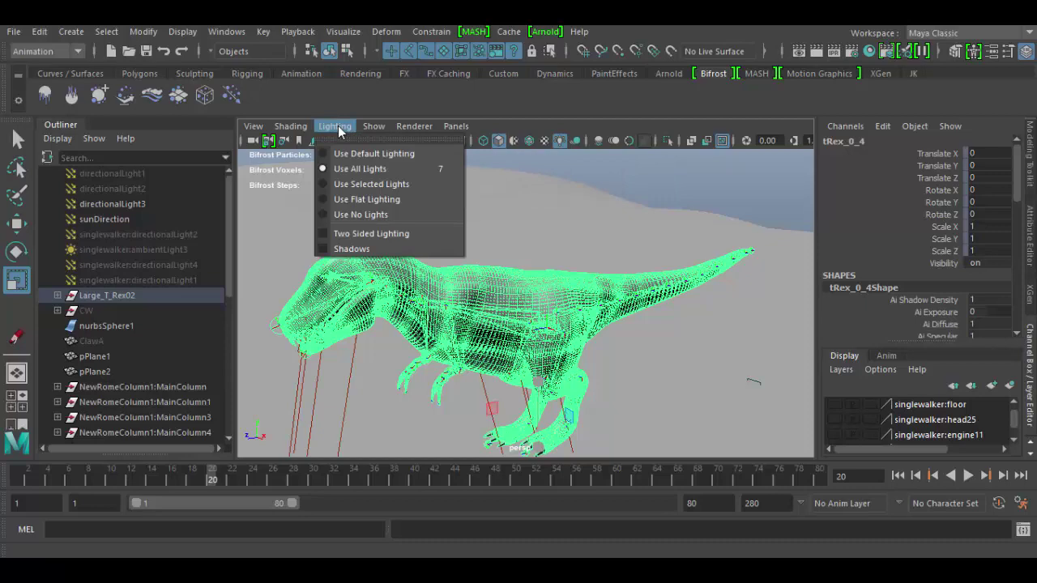
click(371, 249)
alt+drag(670, 362, 630, 368)
- Select pPlane1 and hide Joints in the viewport
click(635, 374)
alt+drag(572, 355, 664, 342)
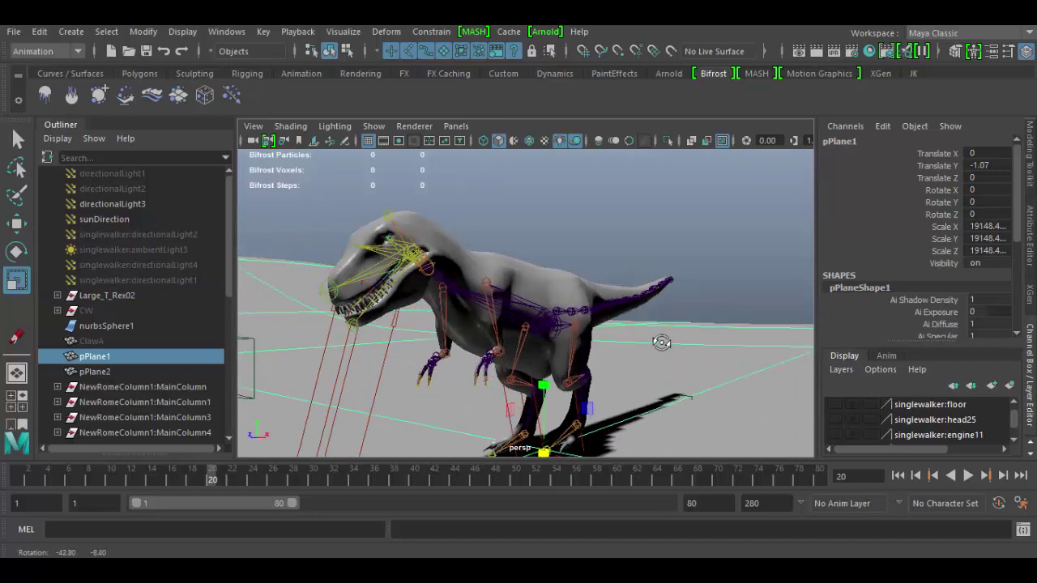
click(375, 128)
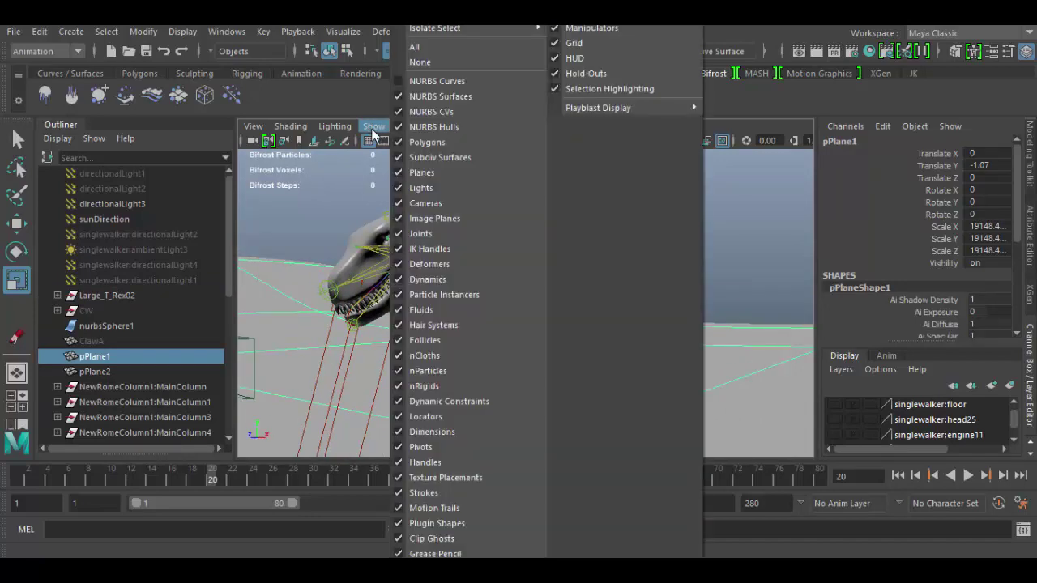
click(421, 234)
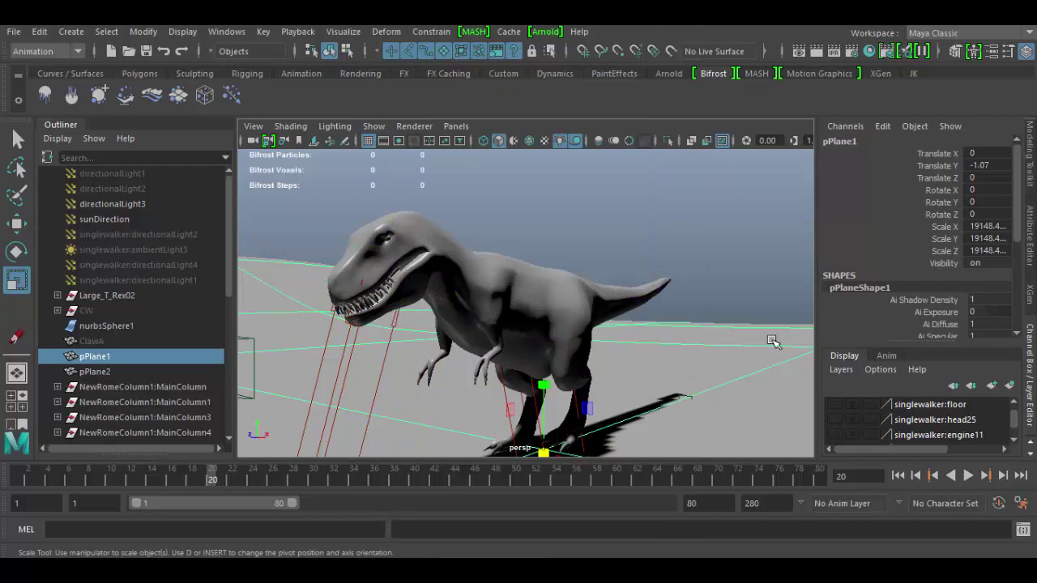
alt+middle_drag(768, 338, 660, 281)
- Turn on SSAO, then toggle Shadows and Use All Lights off and back on
alt+drag(660, 281, 720, 303)
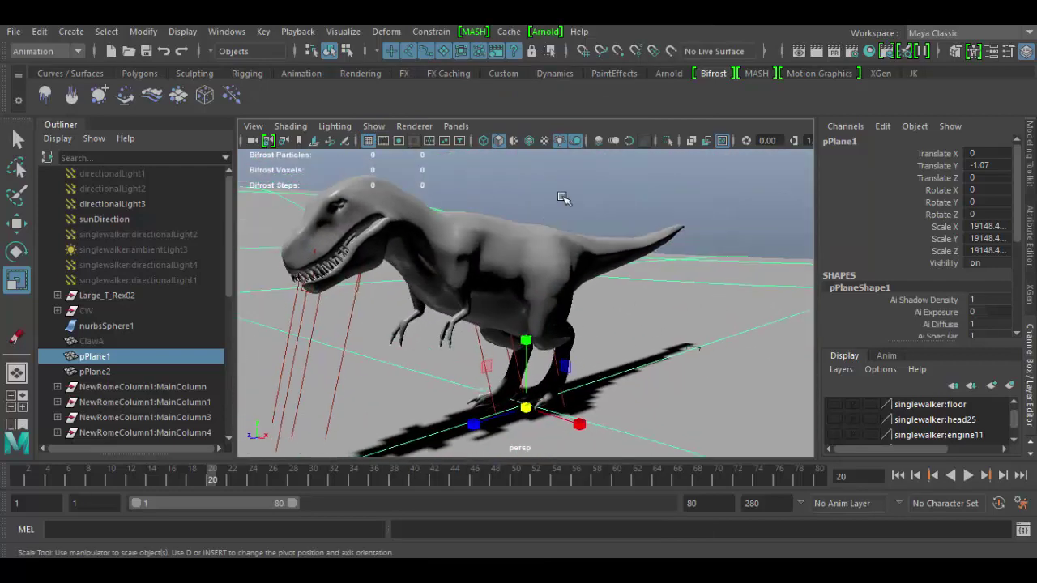
click(598, 141)
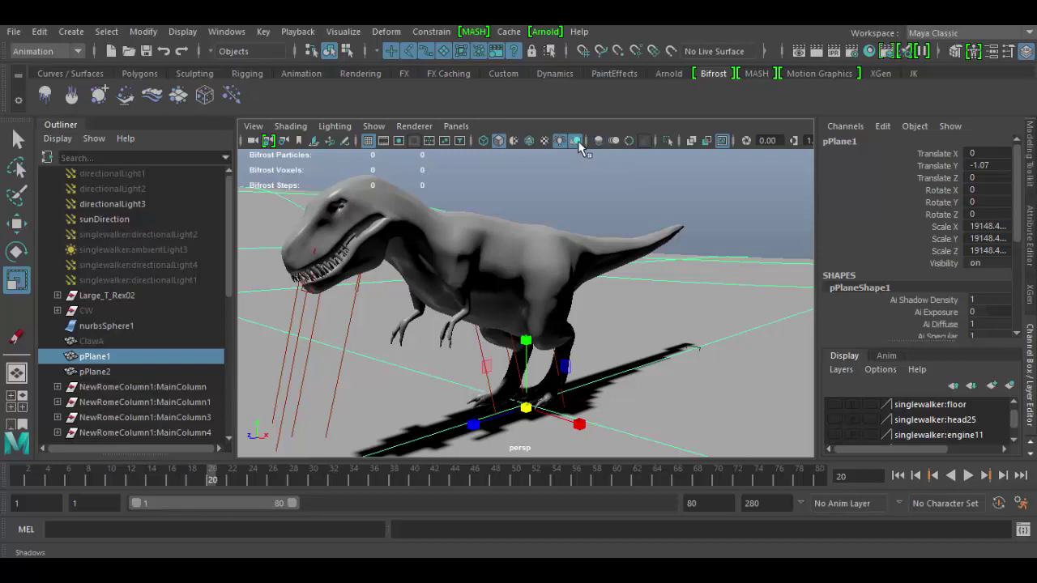
click(577, 141)
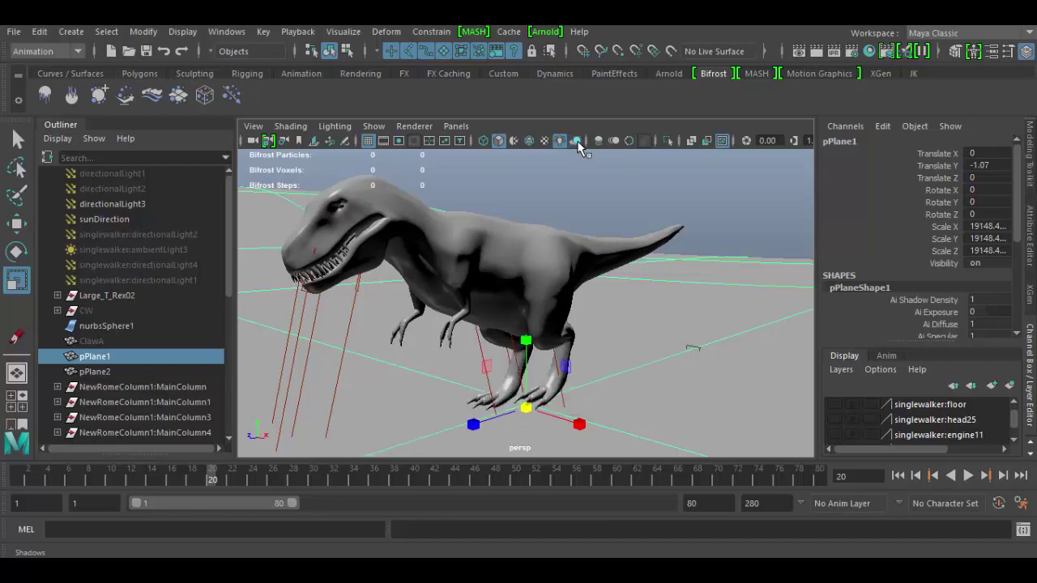
click(577, 140)
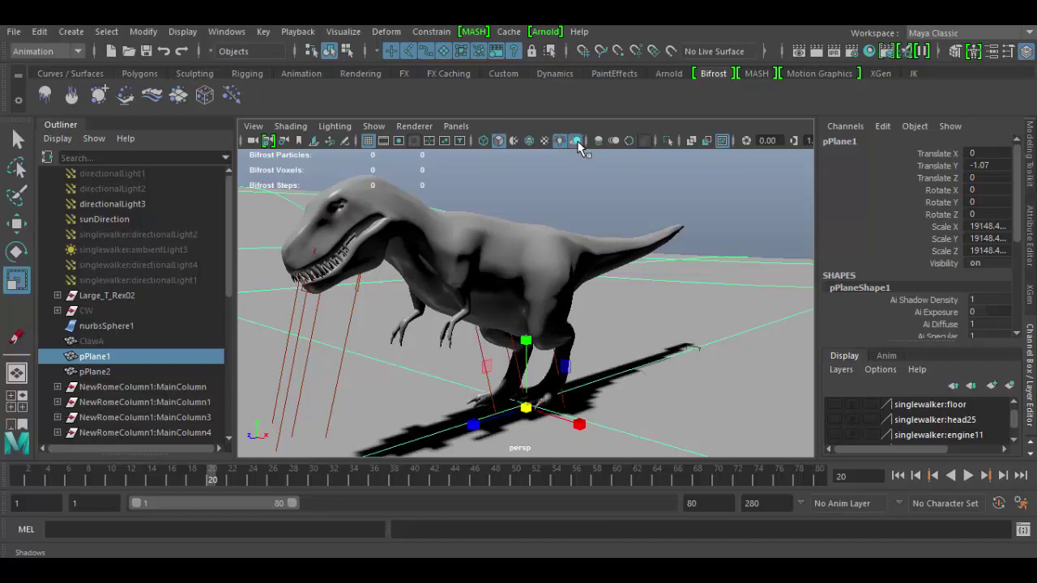
click(560, 142)
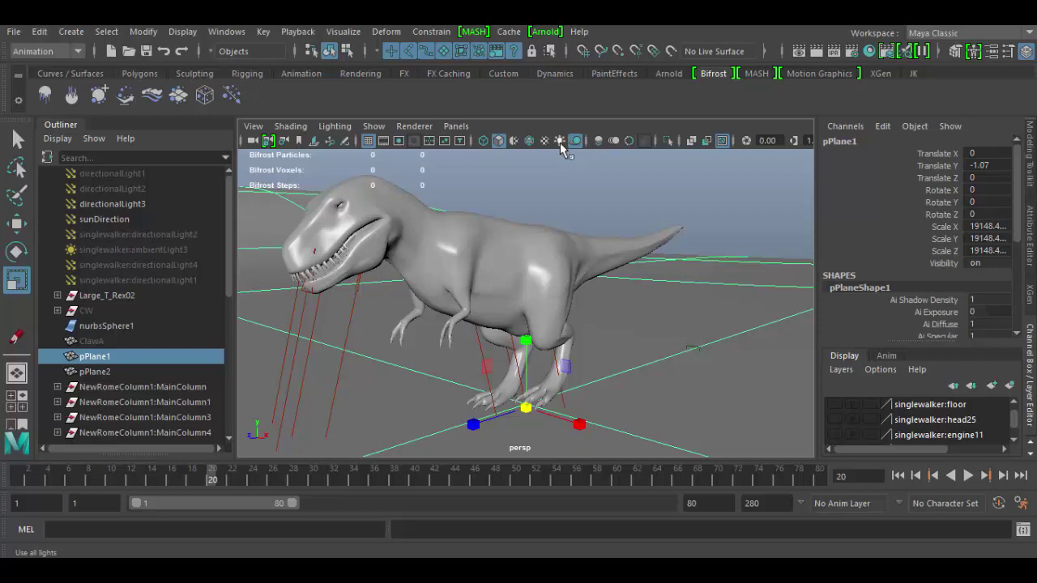
click(559, 142)
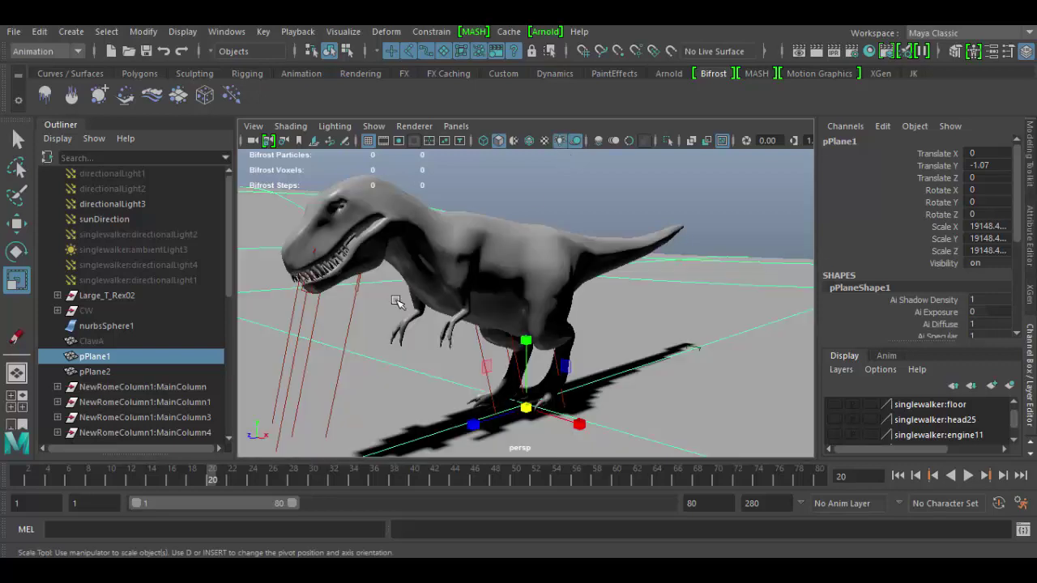
- Toggle Textured and Wireframe on Shaded, view Wireframe, then return to Smooth Shade All
click(544, 141)
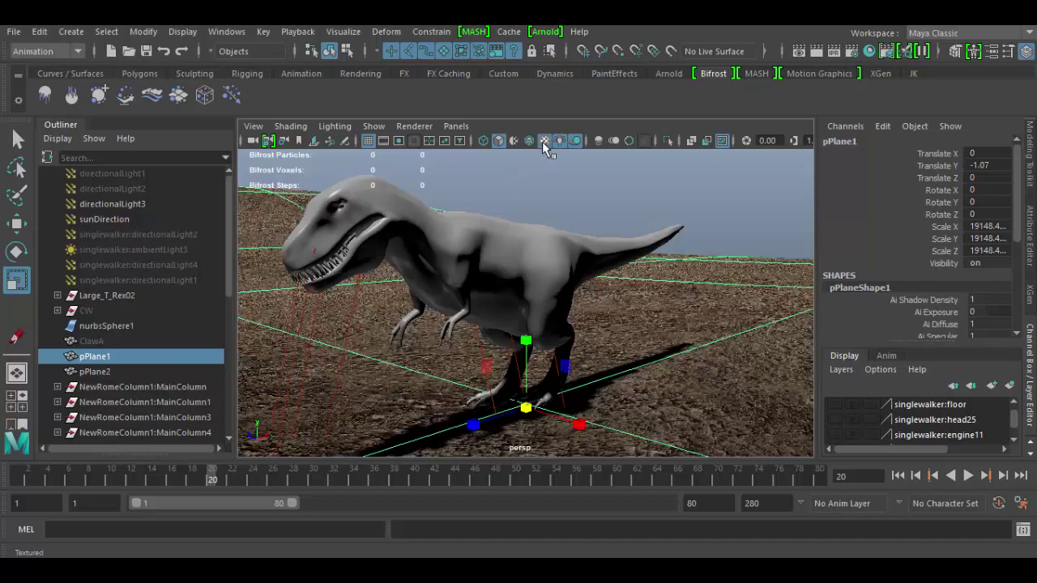
click(541, 141)
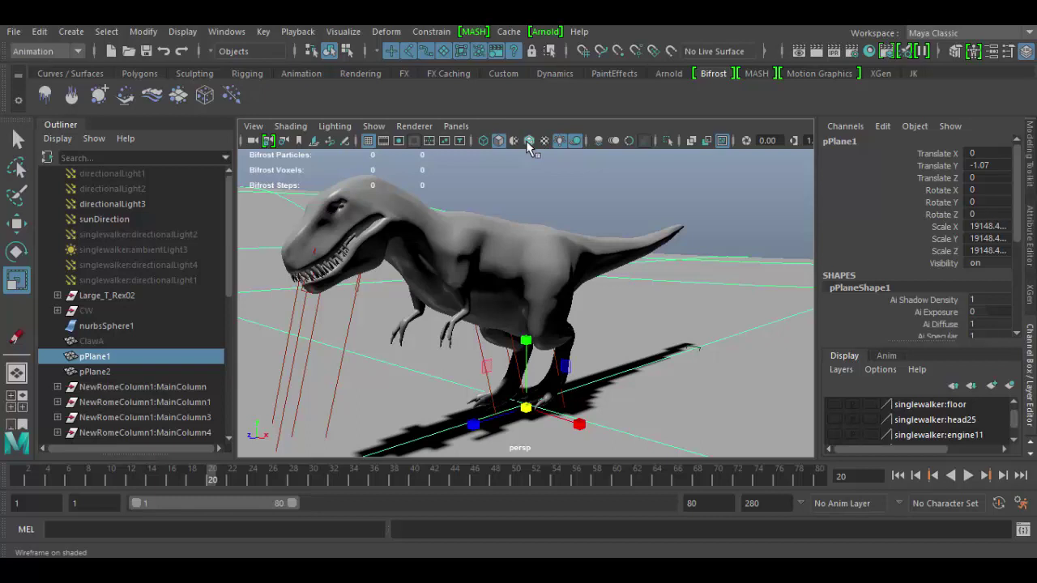
click(528, 141)
click(527, 141)
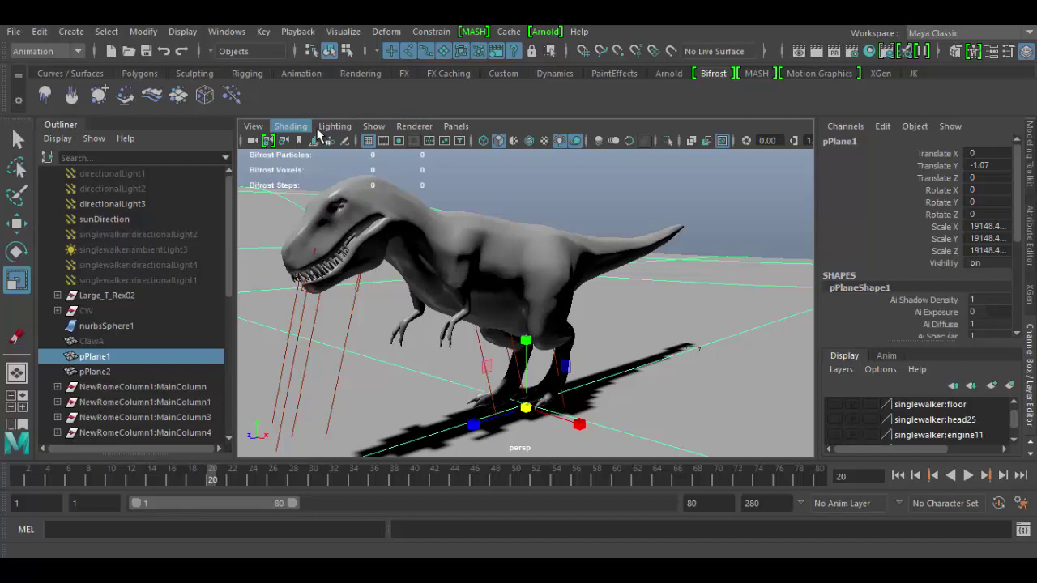
click(483, 142)
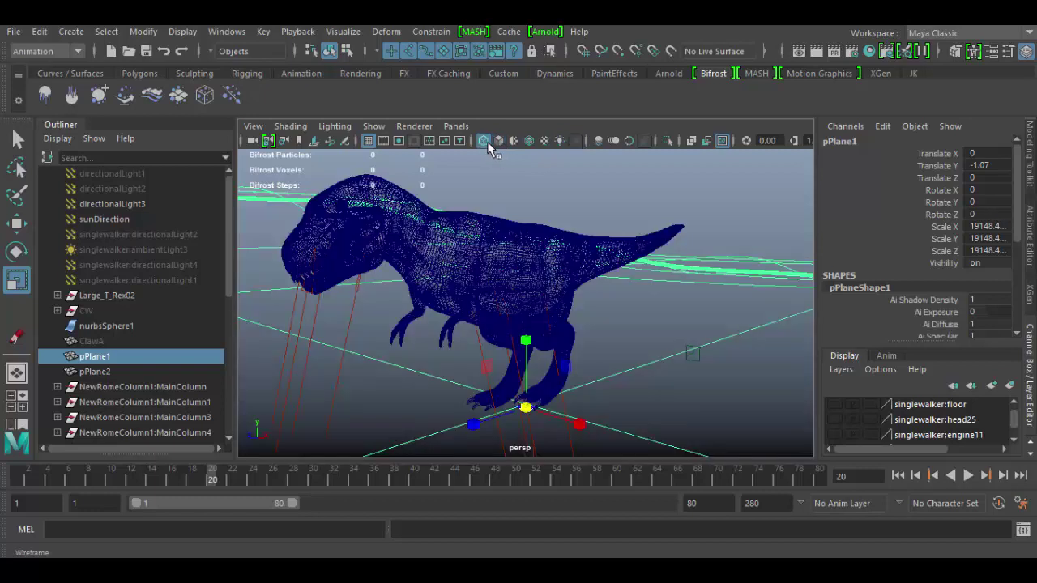
click(495, 142)
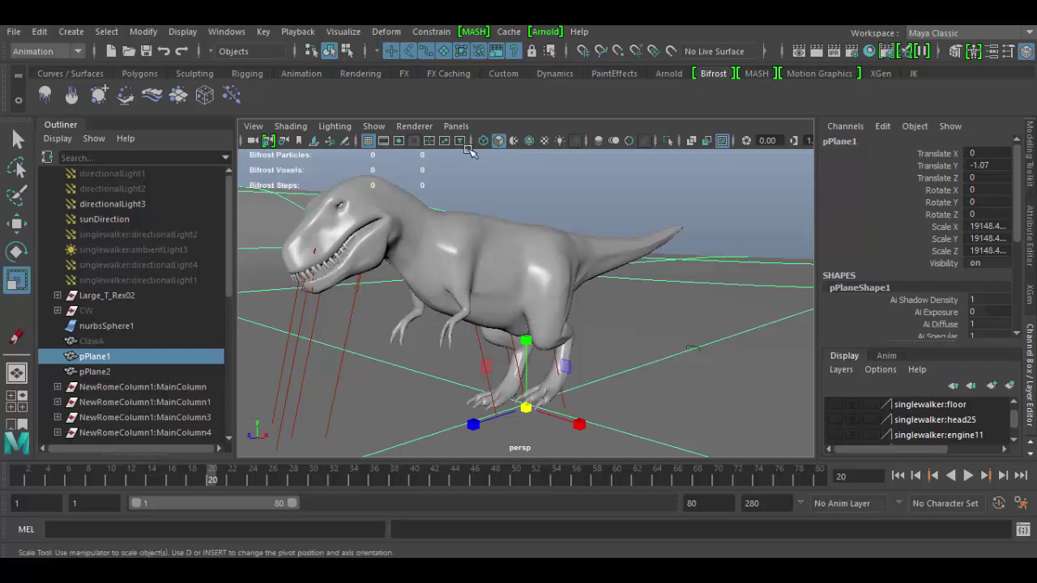
- Show the Film Gate and 1280 x 720 Resolution Gate, toggling Gate Mask on and off twice
click(386, 143)
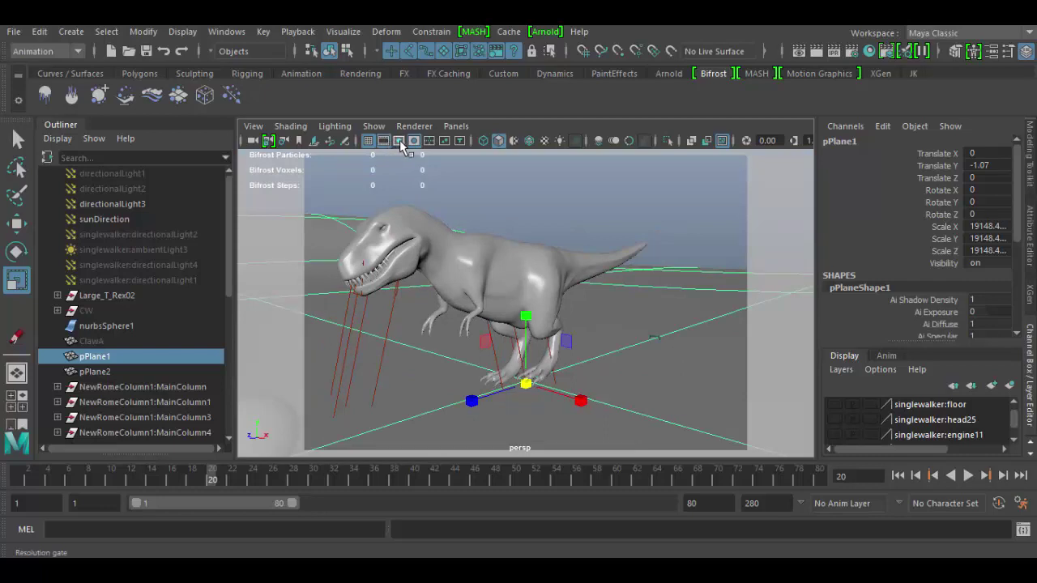
click(400, 142)
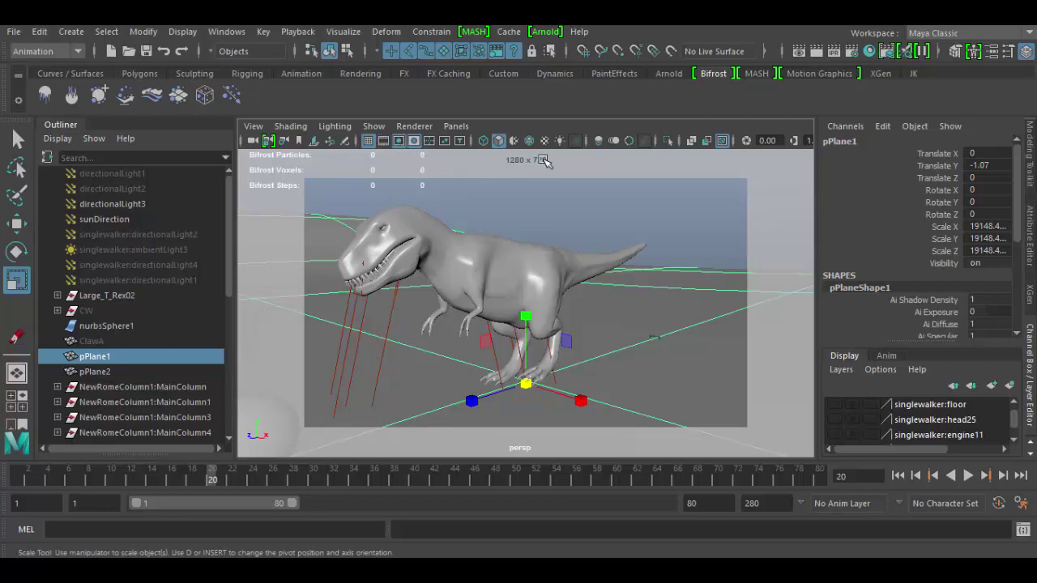
click(415, 142)
click(415, 142)
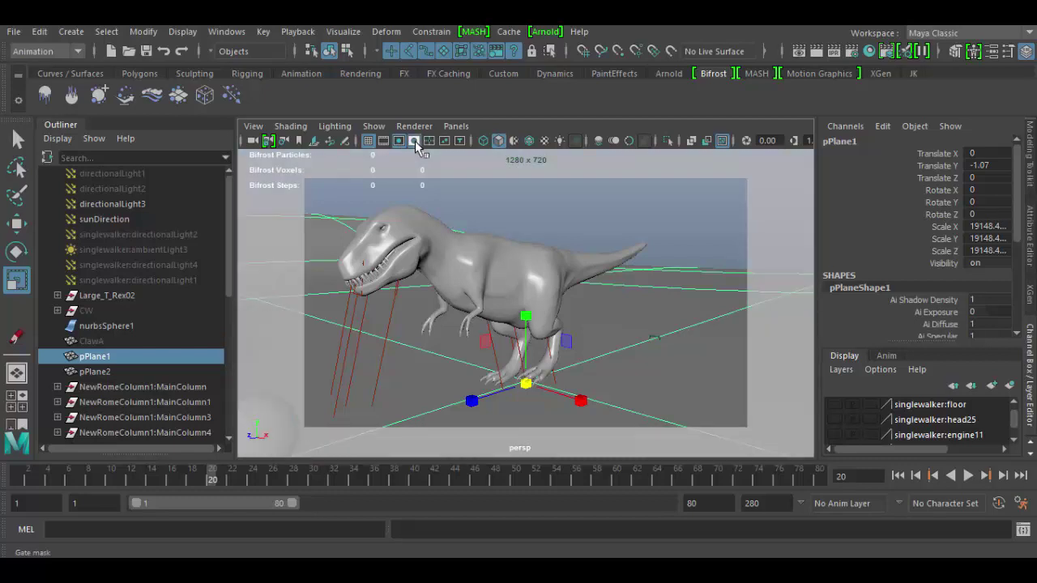
click(414, 142)
click(415, 141)
- Switch between Film Gate and Resolution Gate, finishing with the Resolution Gate on
click(384, 141)
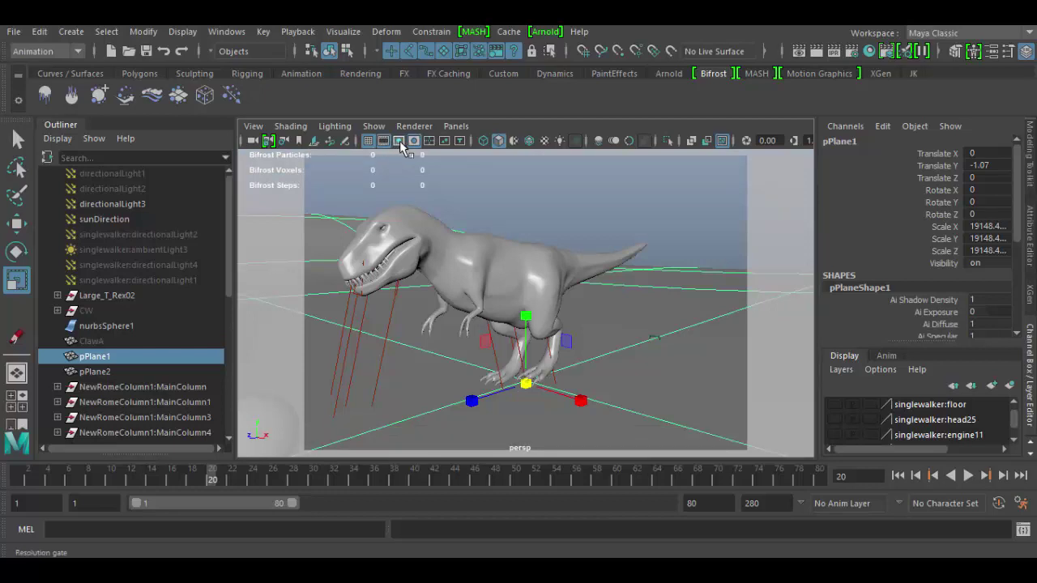
click(400, 141)
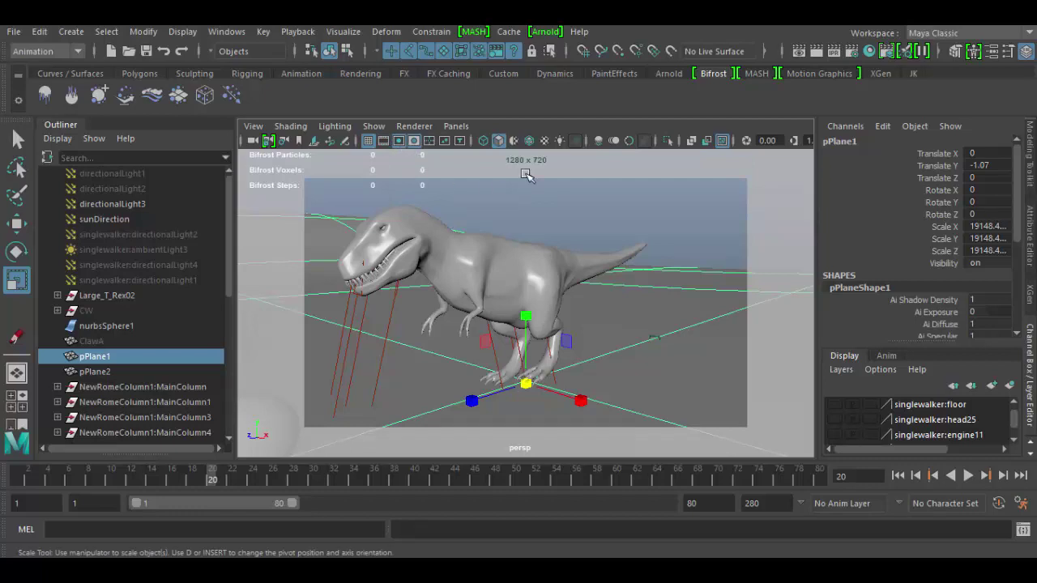
click(387, 142)
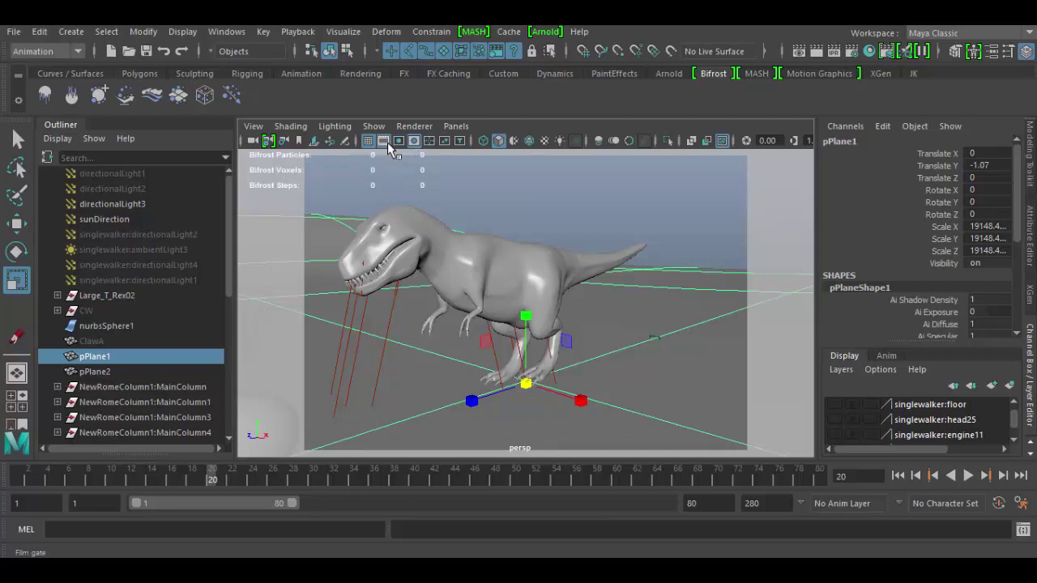
click(387, 142)
click(387, 141)
click(399, 142)
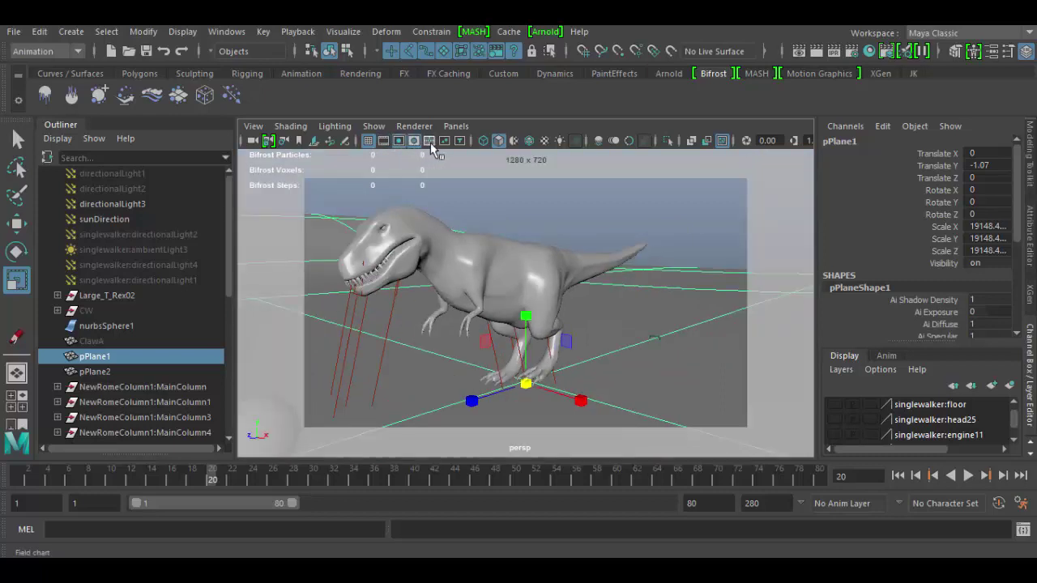
- Toggle Field Chart on and off, then turn on Safe Action and Safe Title
click(430, 142)
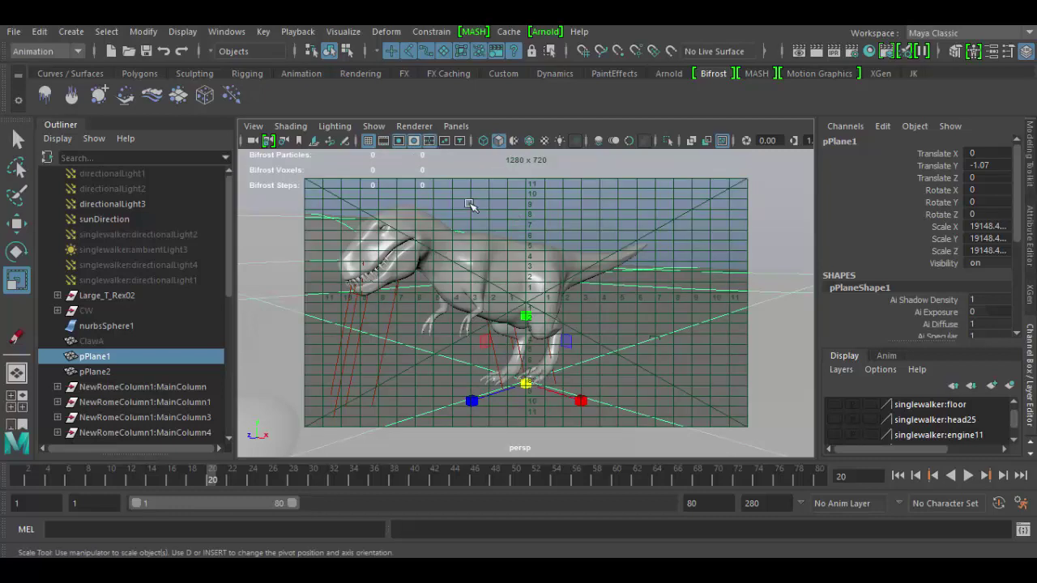
click(429, 142)
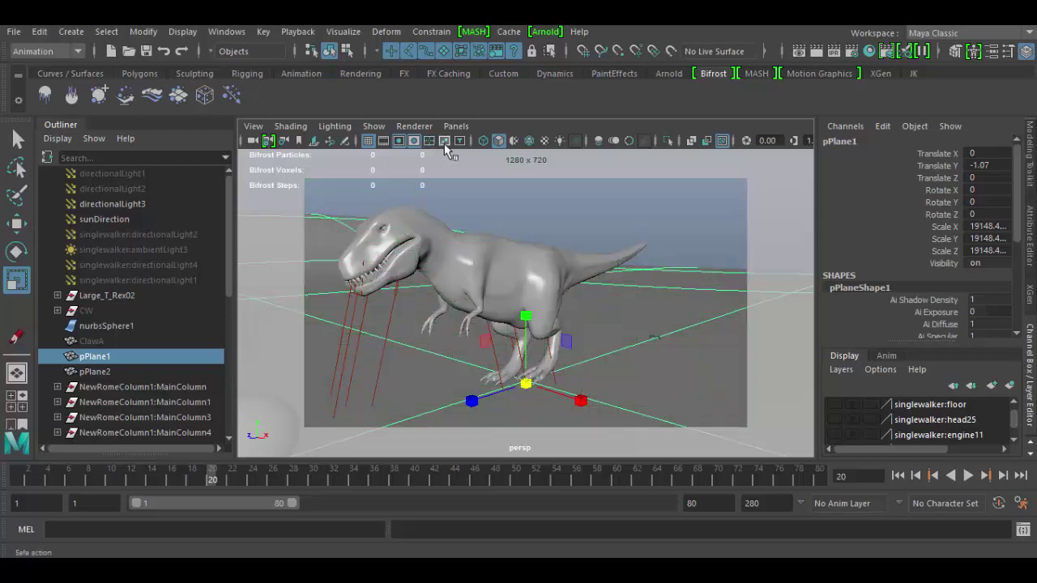
click(443, 142)
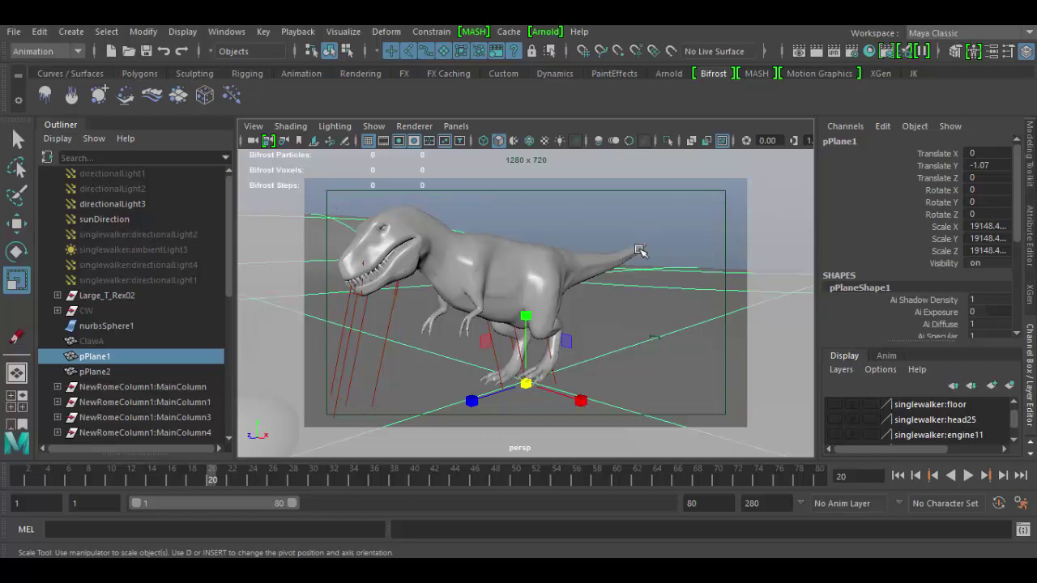
click(460, 142)
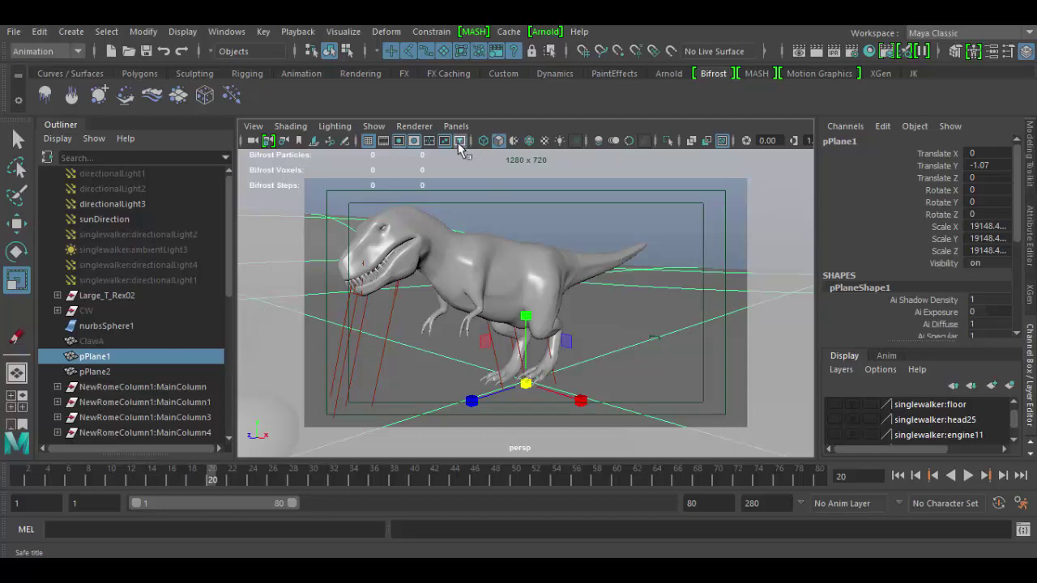
click(314, 142)
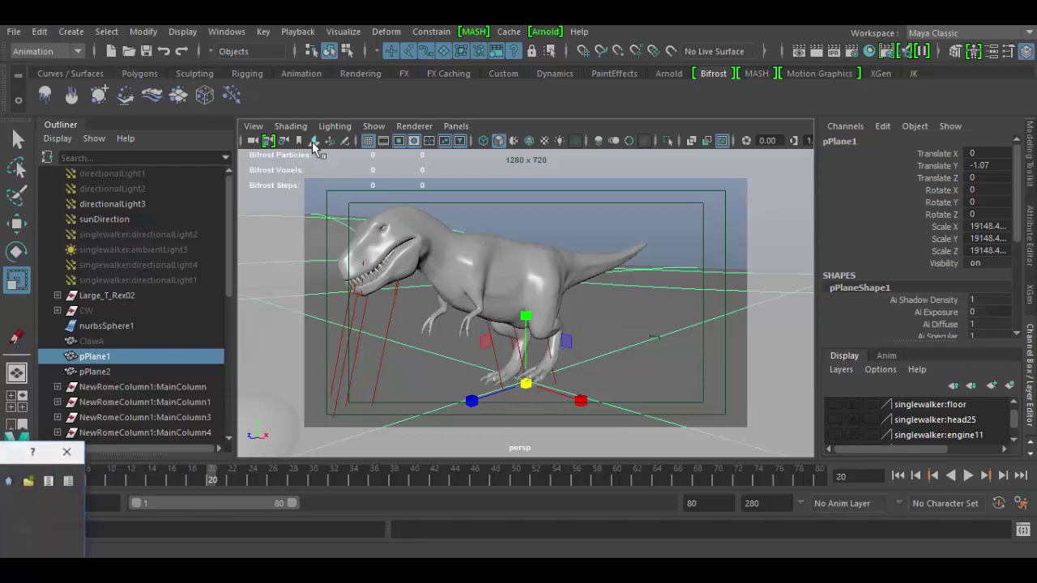
drag(5, 452, 863, 81)
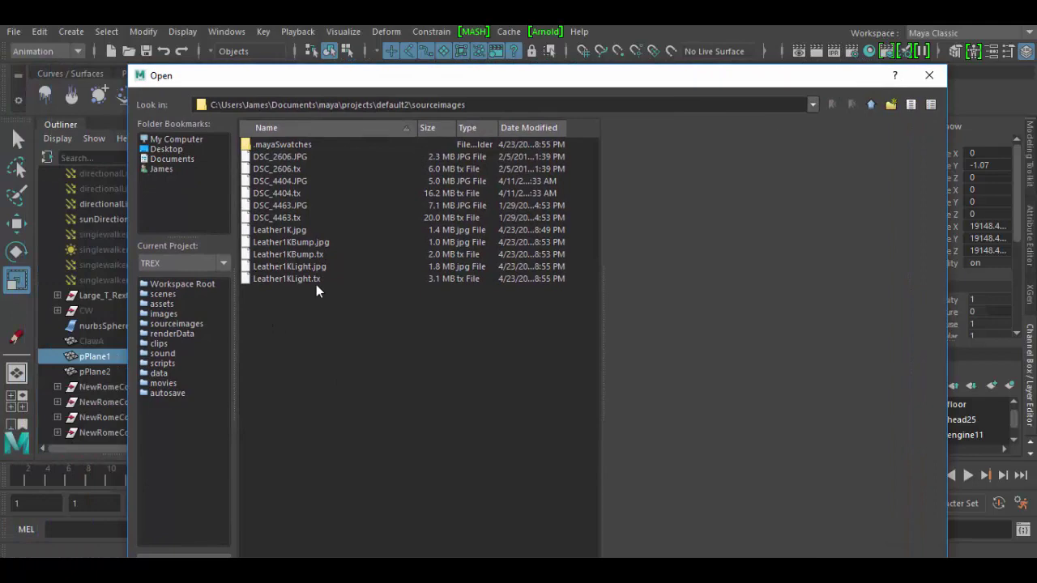
click(929, 74)
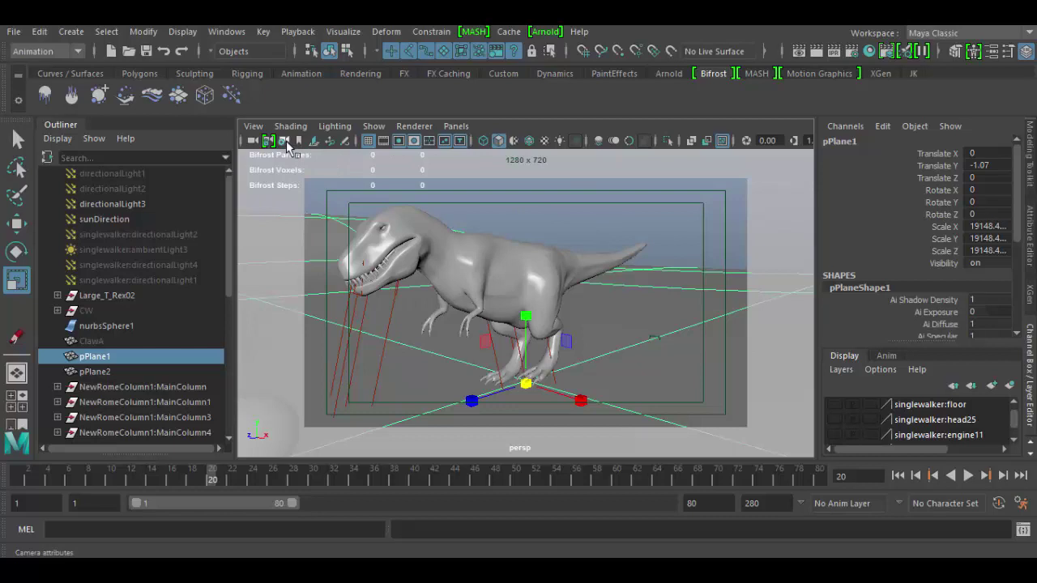
- Show the persp camera's attributes (54.43 angle of view, 35 focal length) and test the locked view
key(ctrl+a)
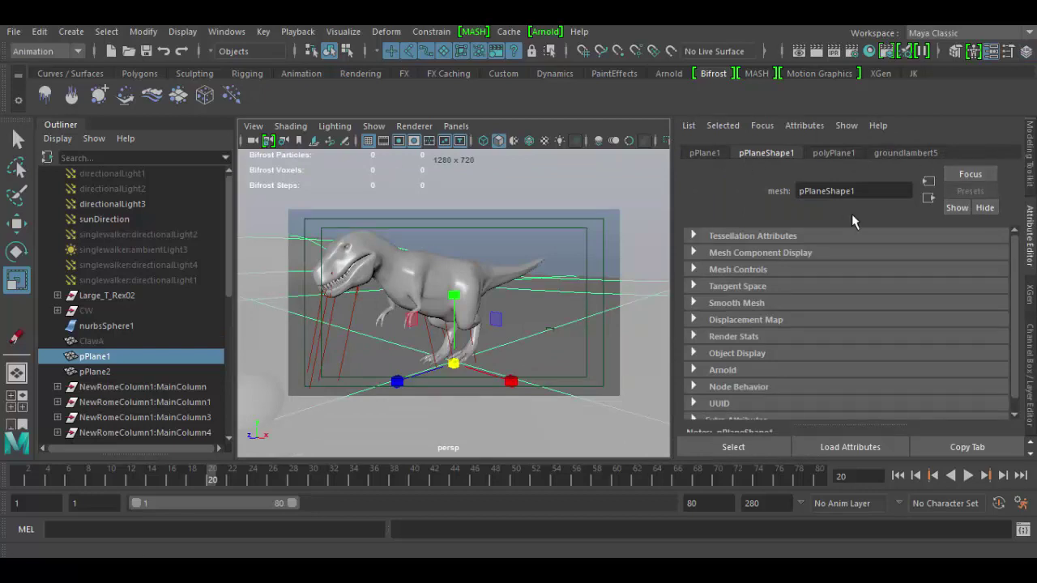
click(284, 141)
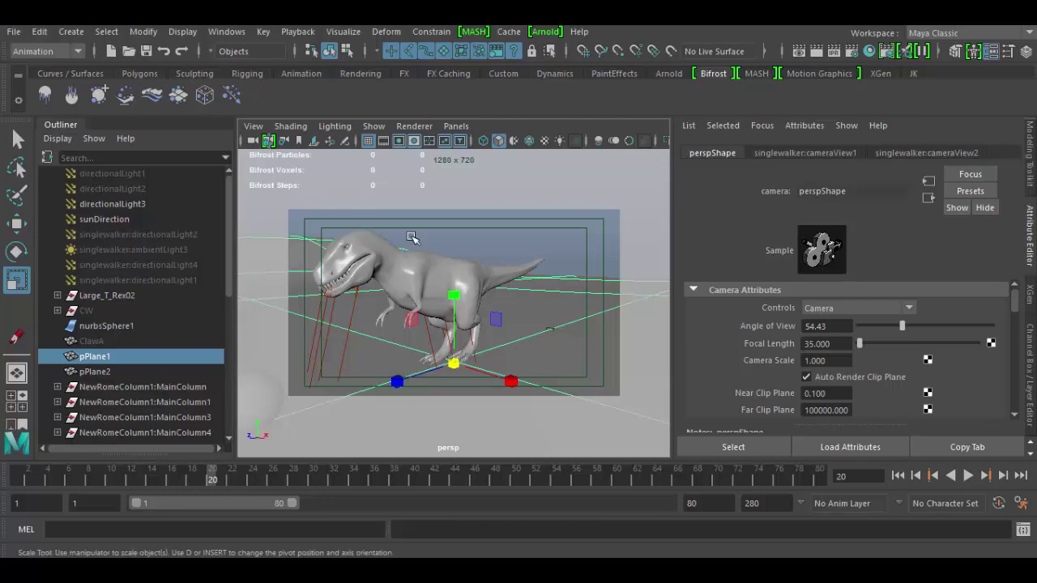
alt+right_drag(527, 324, 530, 362)
key(space)
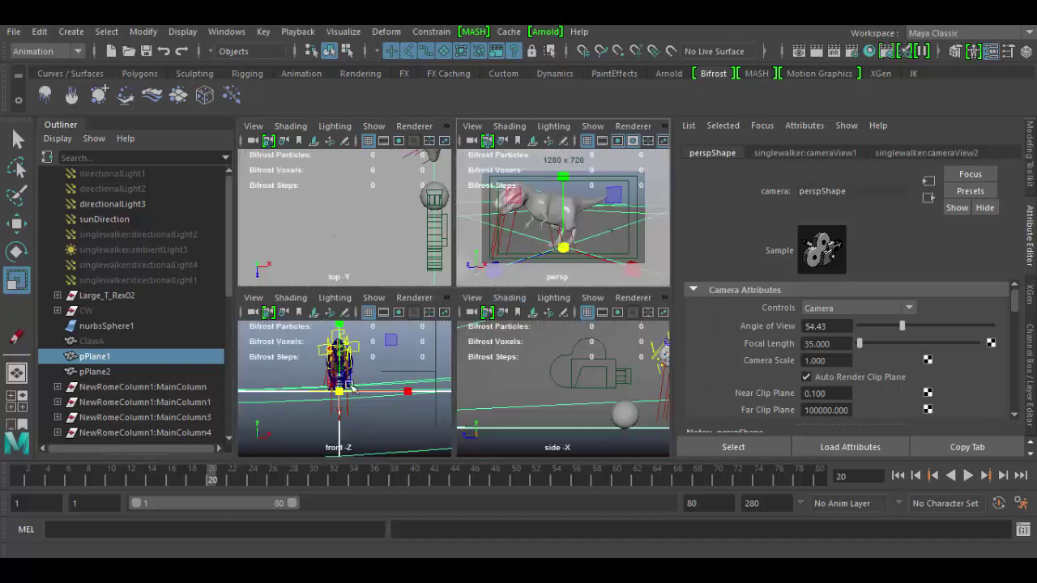
key(space)
alt+drag(538, 301, 531, 301)
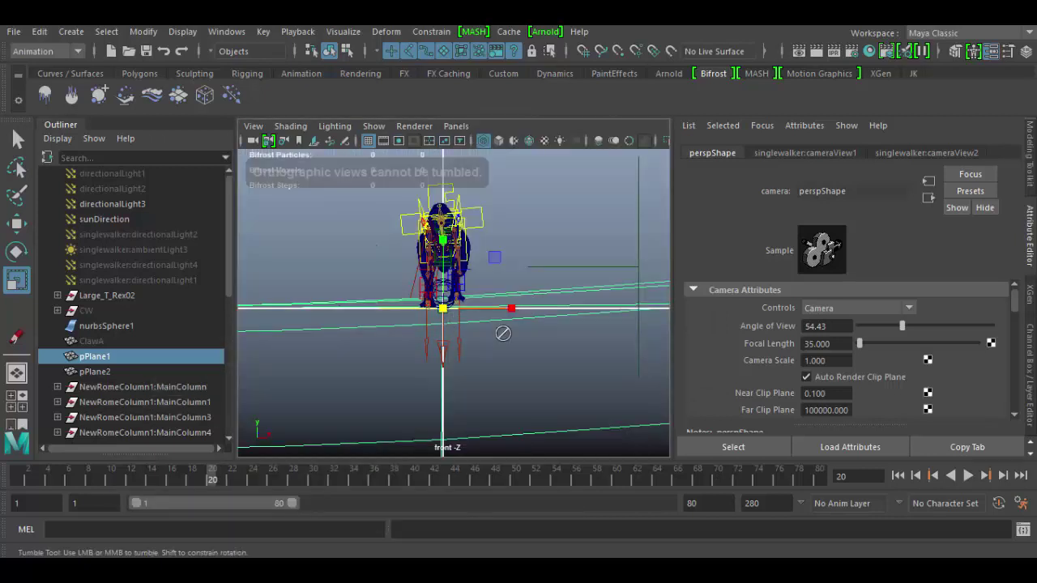
click(458, 128)
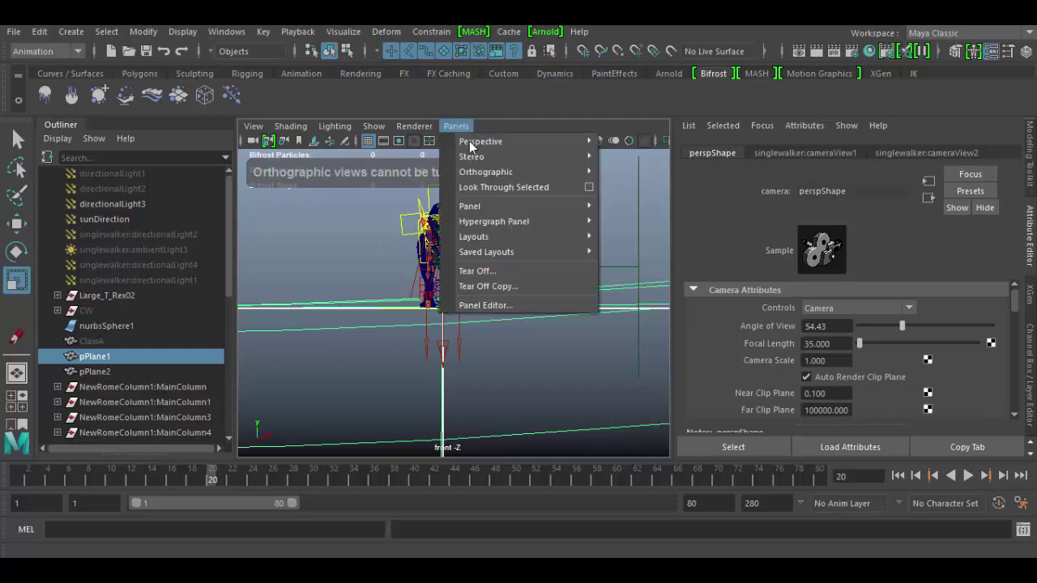
mouse_move(474, 144)
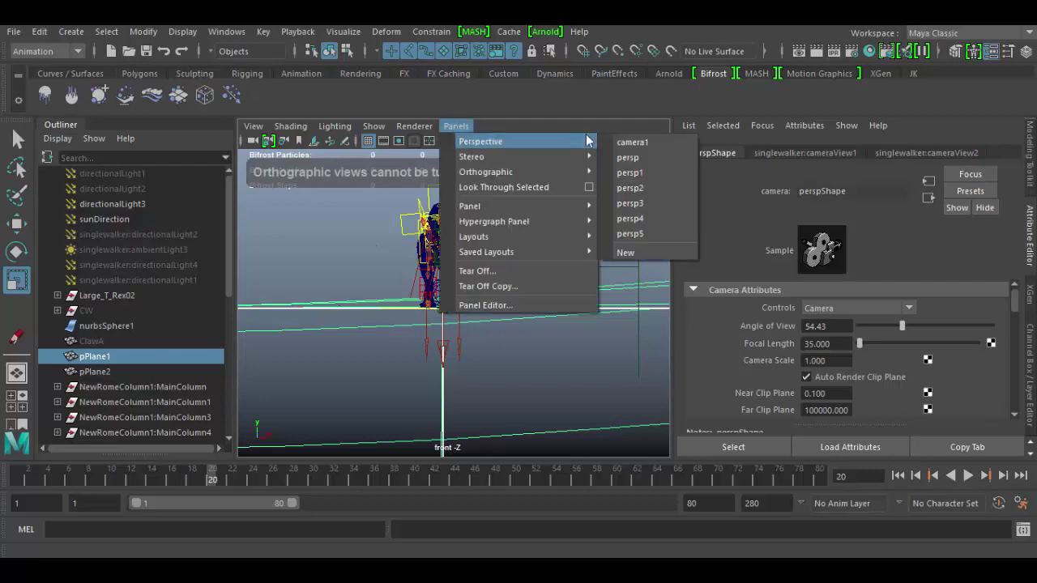
click(625, 190)
scroll(538, 338, down, 3)
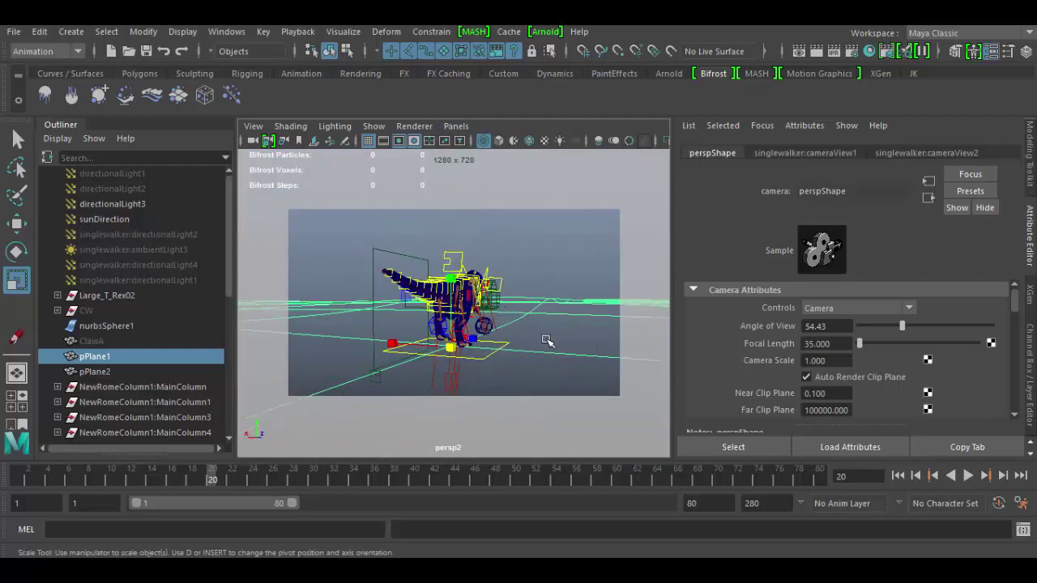
alt+drag(546, 340, 516, 348)
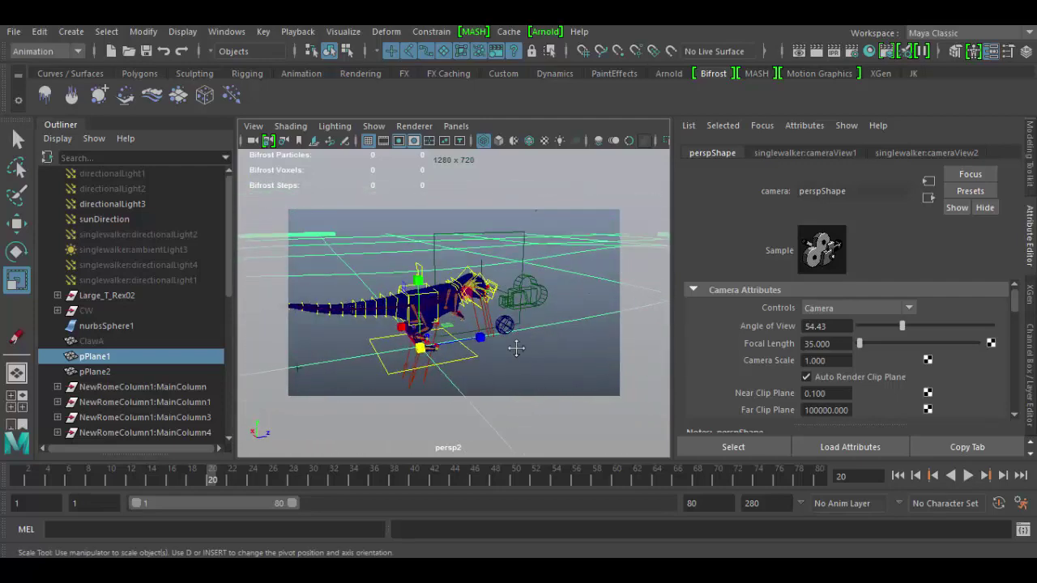
key(space)
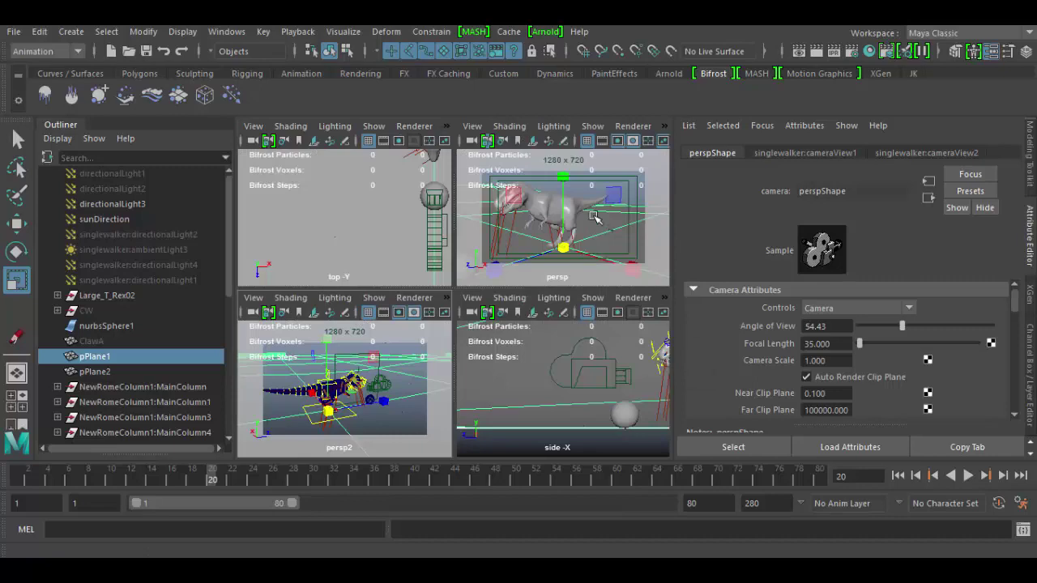
key(space)
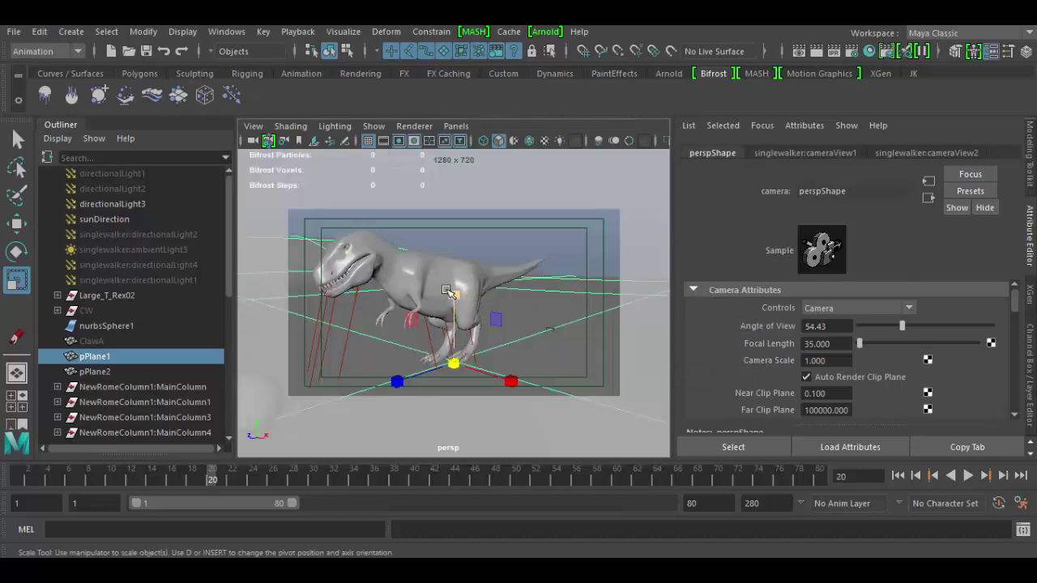
- Select the persp camera, turn off Lock Camera, and show its translate, rotate and scale channels
click(254, 144)
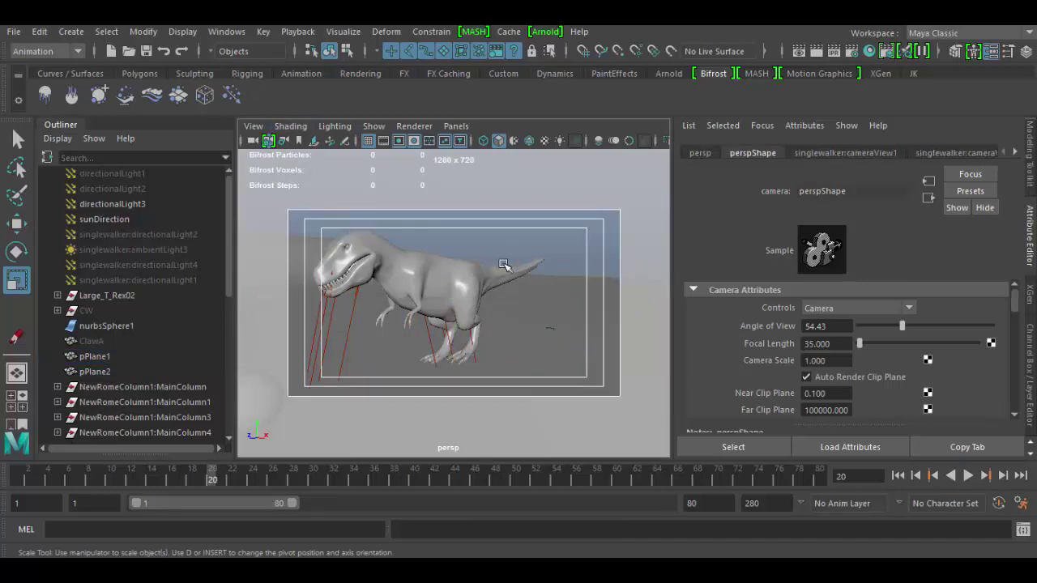
click(270, 142)
click(1031, 336)
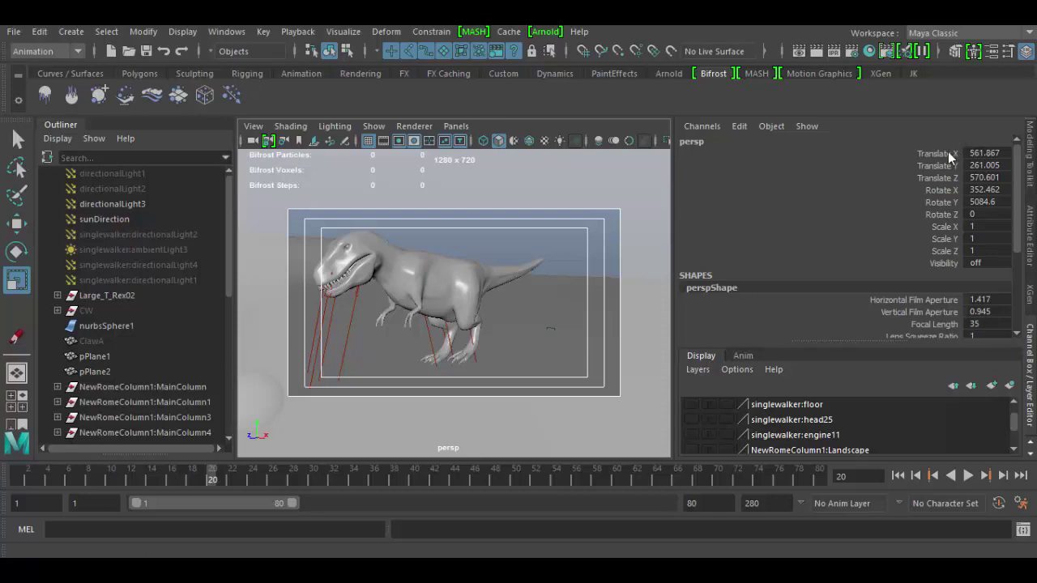
mouse_move(954, 154)
mouse_down()
mouse_move(955, 268)
mouse_move(954, 154)
mouse_up()
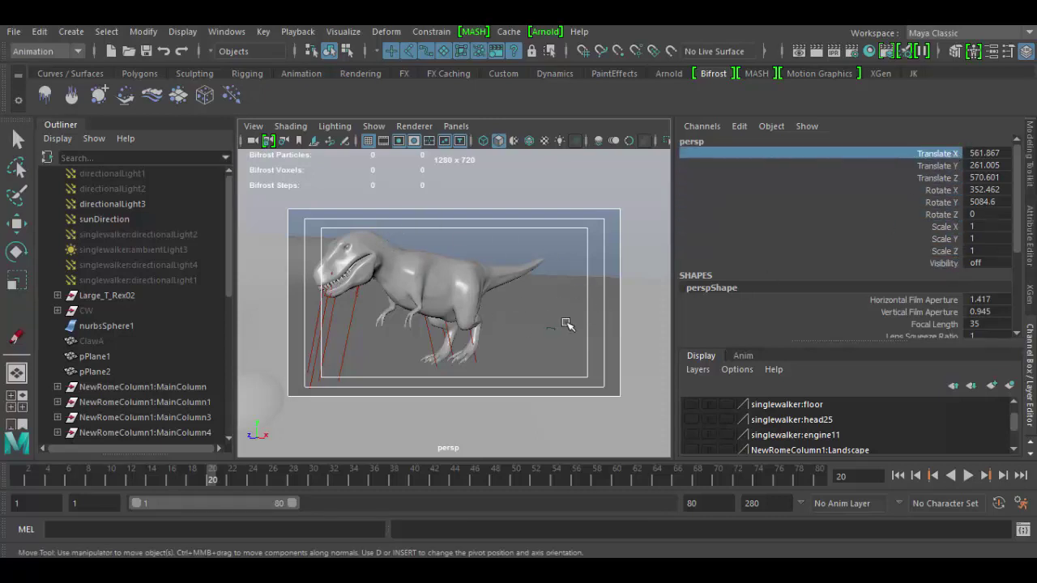
- Tumble and dolly the camera until the T-Rex faces the viewer
alt+drag(546, 340, 507, 324)
scroll(519, 324, up, 3)
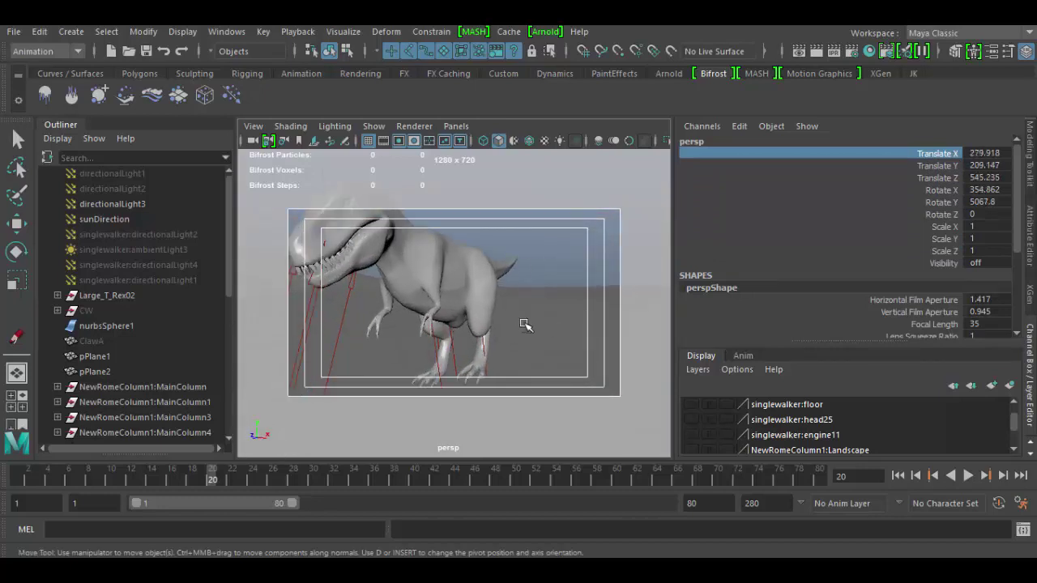
scroll(525, 324, down, 4)
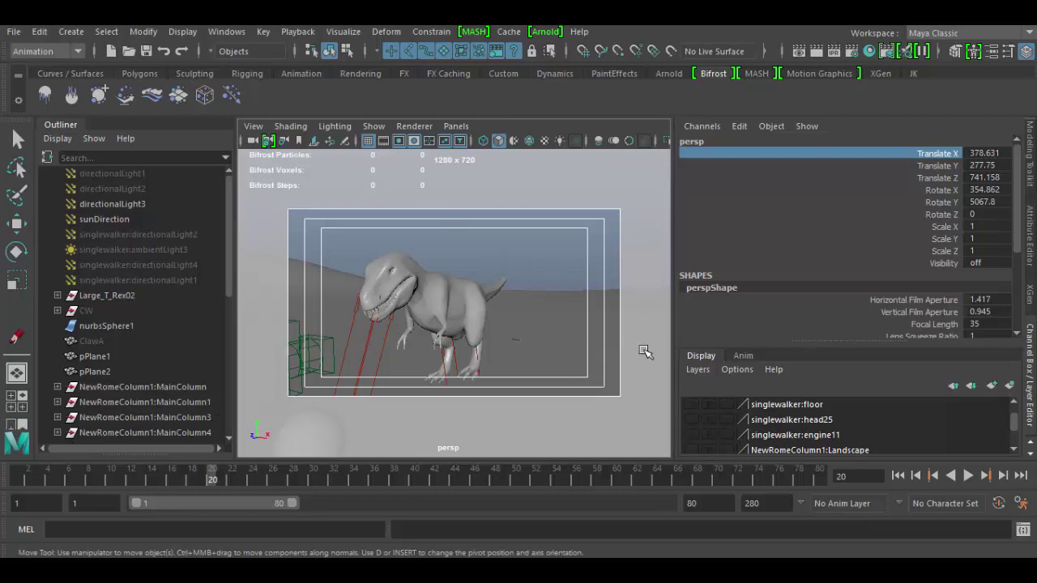
alt+drag(645, 351, 411, 358)
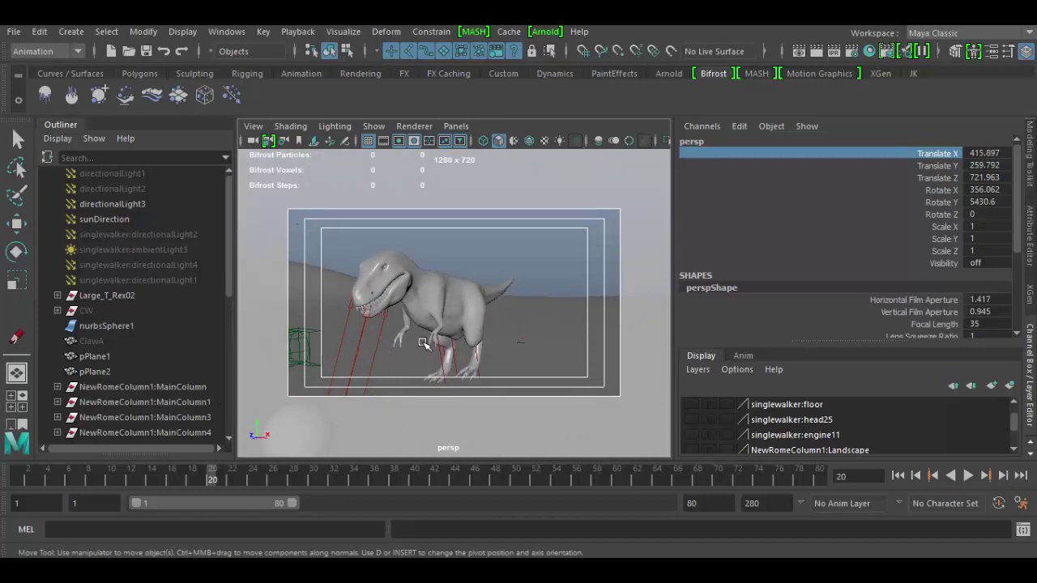